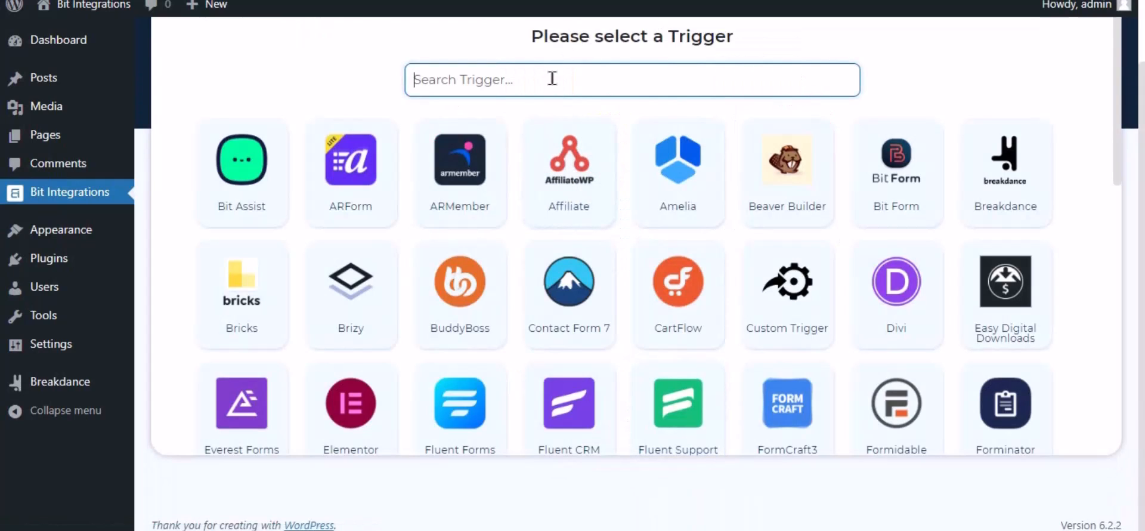
# Step: Search triggers for 'bre' and pick Breakdance as the flow's trigger
pyautogui.write('break')
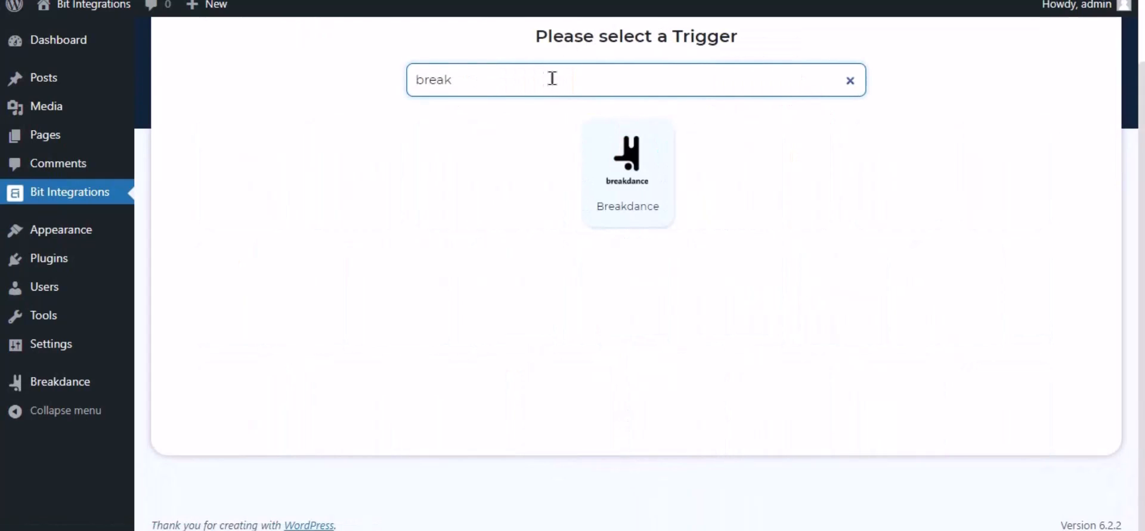
pyautogui.click(635, 189)
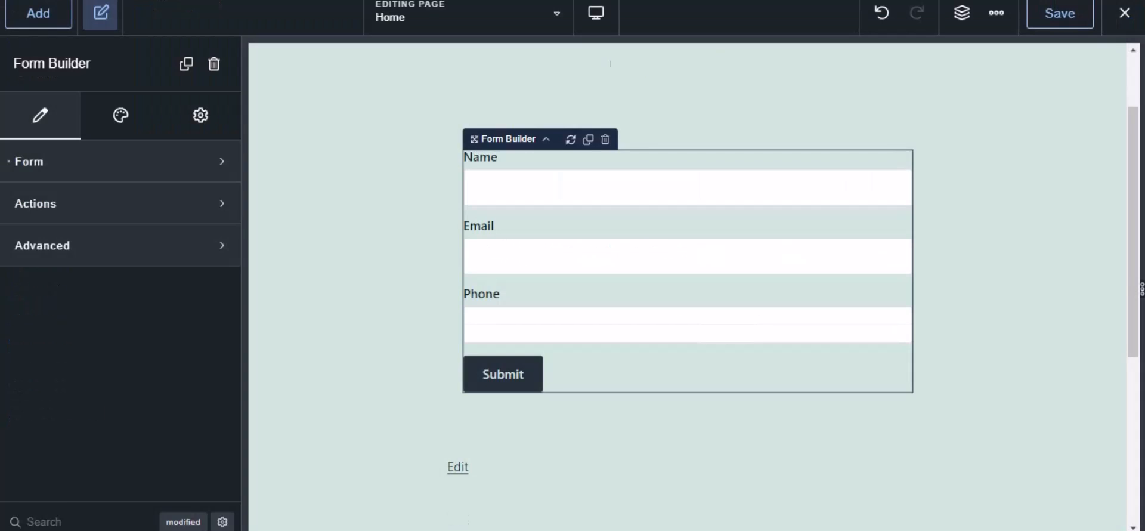
# Step: Make the Home page form send submissions to Bit Integrations Pro, then save the page
pyautogui.click(38, 13)
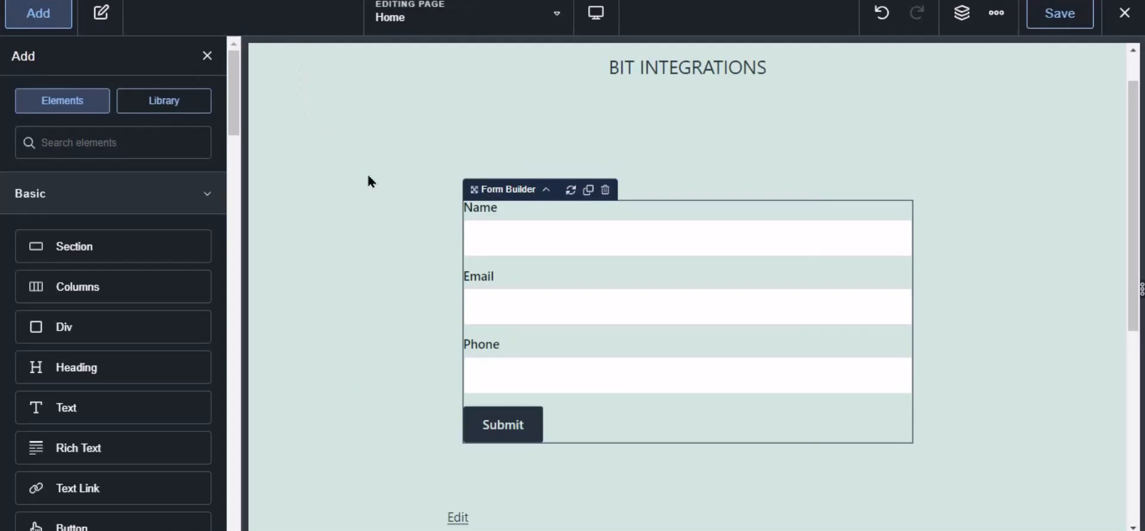
pyautogui.click(572, 248)
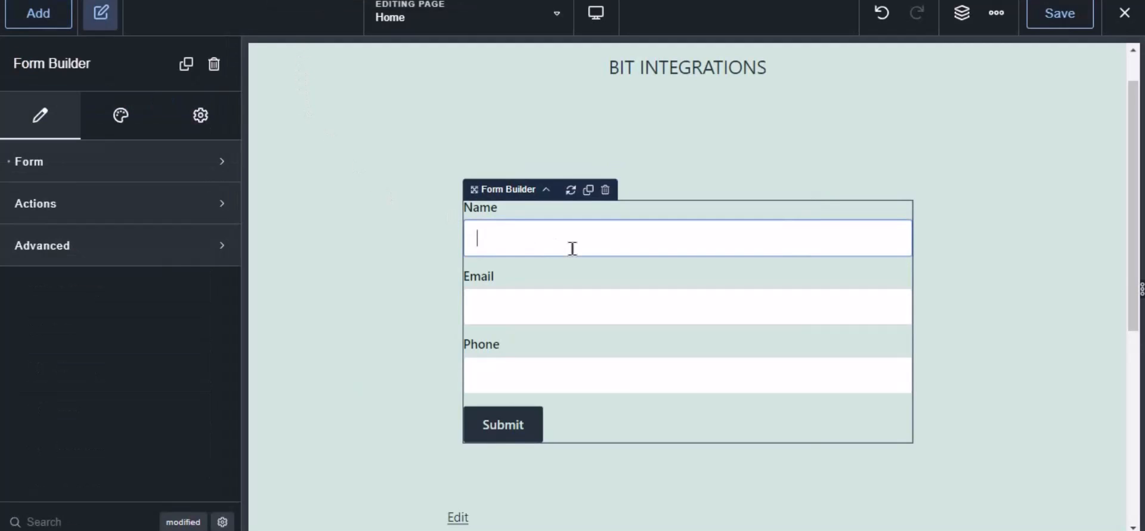
pyautogui.click(25, 203)
pyautogui.click(64, 276)
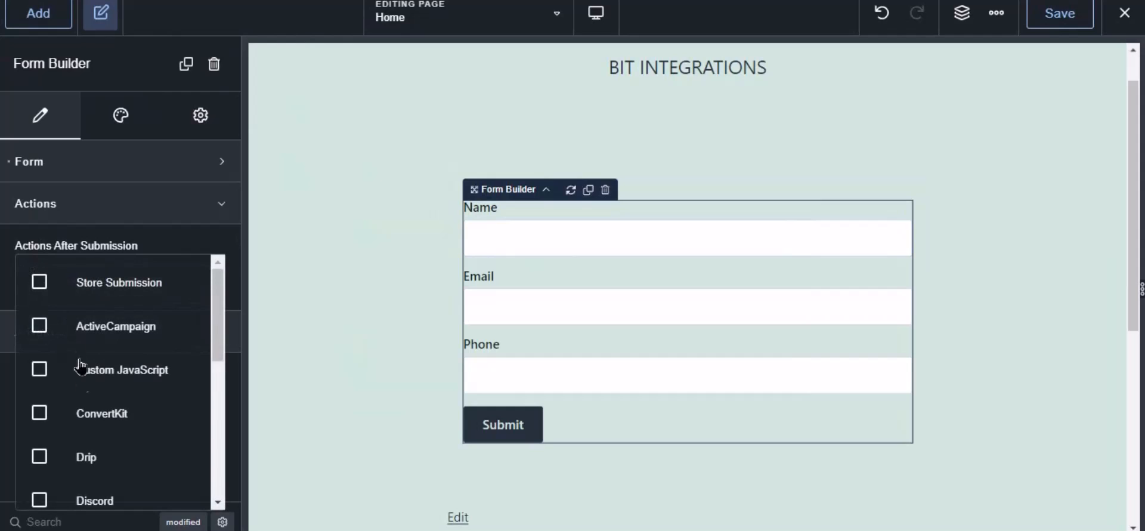
pyautogui.scroll(-5, 96, 417)
pyautogui.click(115, 486)
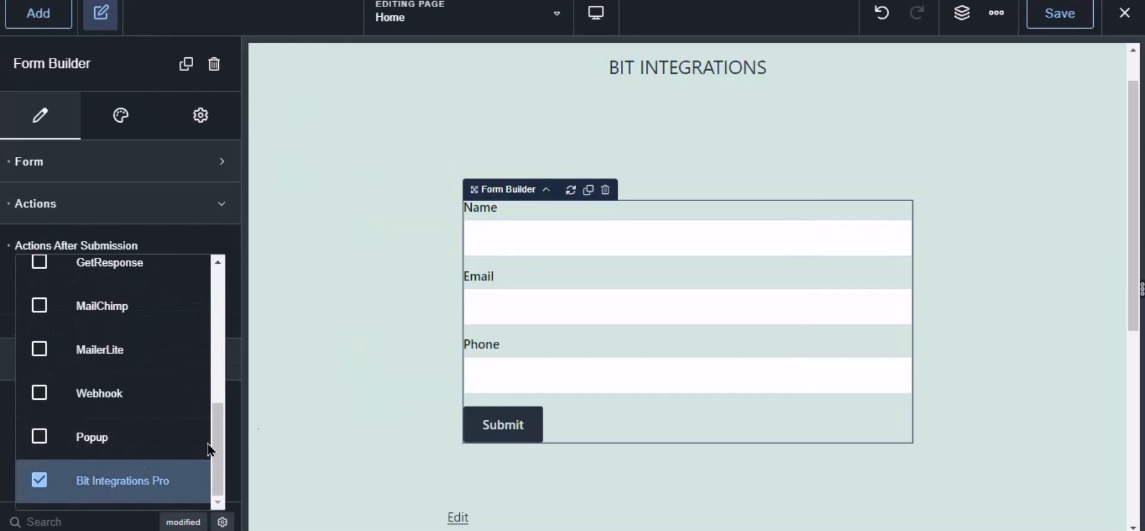
pyautogui.click(1060, 14)
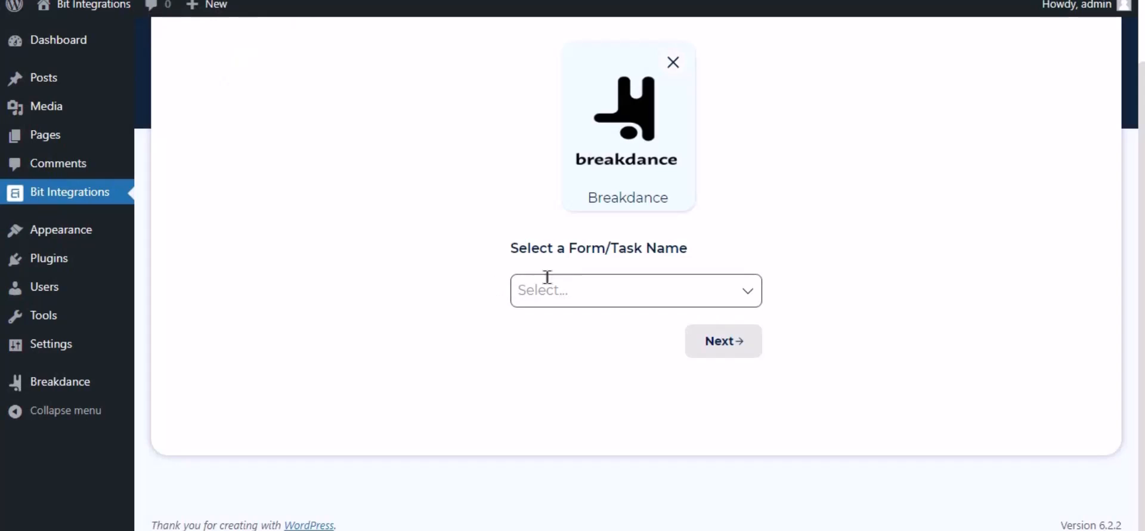
# Step: Choose Contact Form as the Breakdance trigger form and continue
pyautogui.click(575, 276)
pyautogui.click(564, 326)
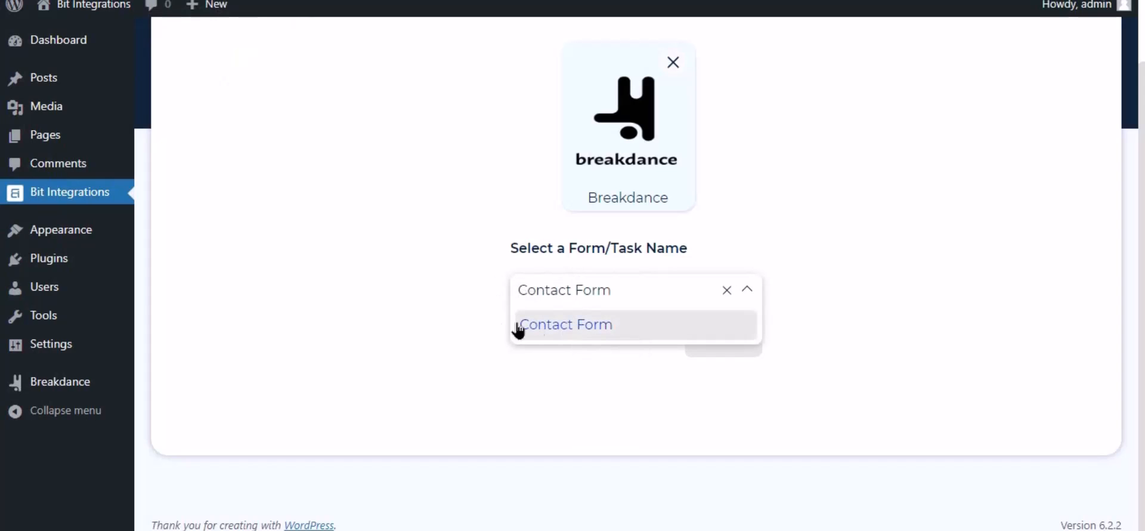
pyautogui.click(643, 349)
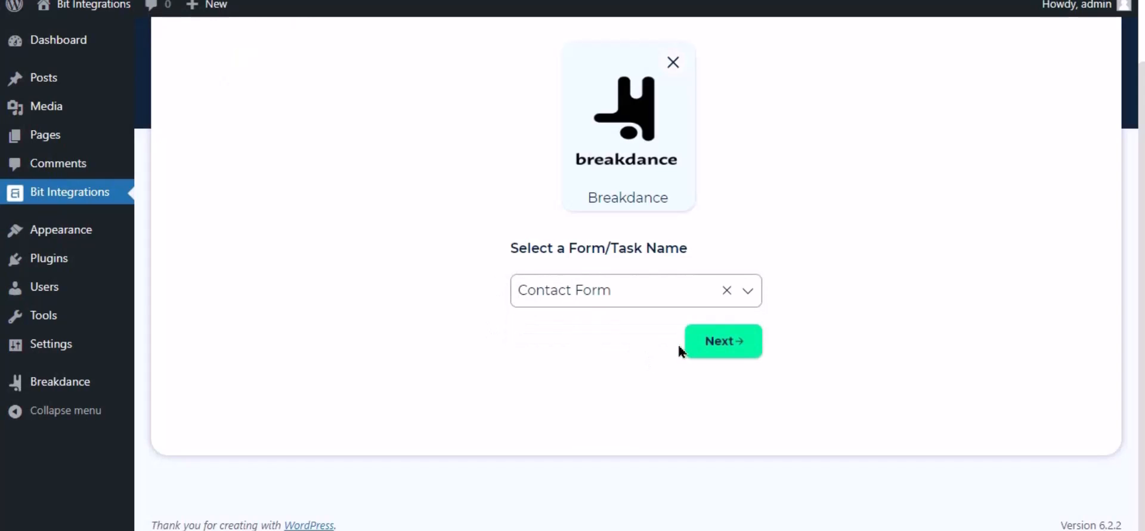
pyautogui.click(724, 342)
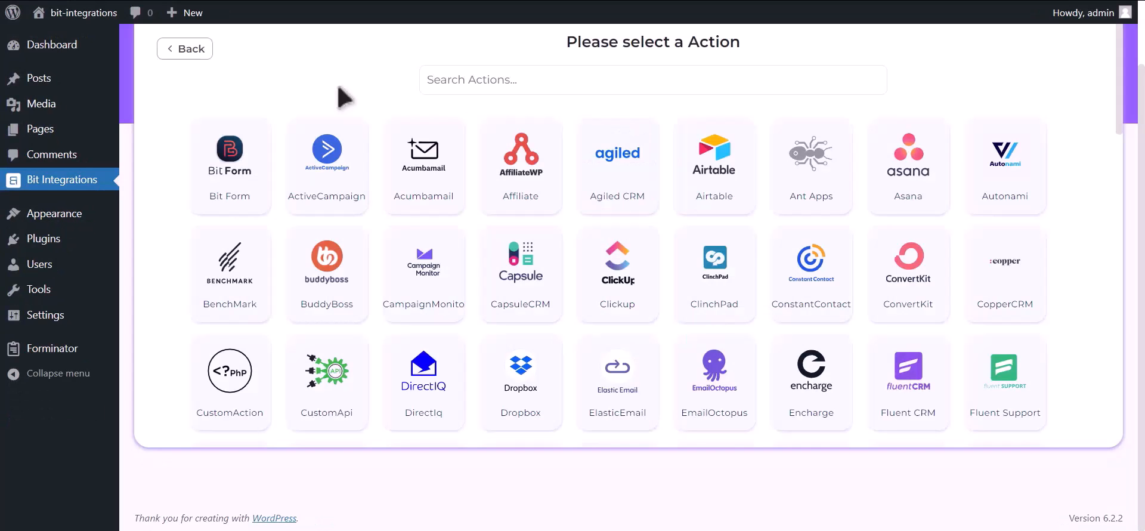
# Step: Search actions for 'hubs' and pick HubSpot as the action
pyautogui.click(559, 79)
pyautogui.write('hubspot')
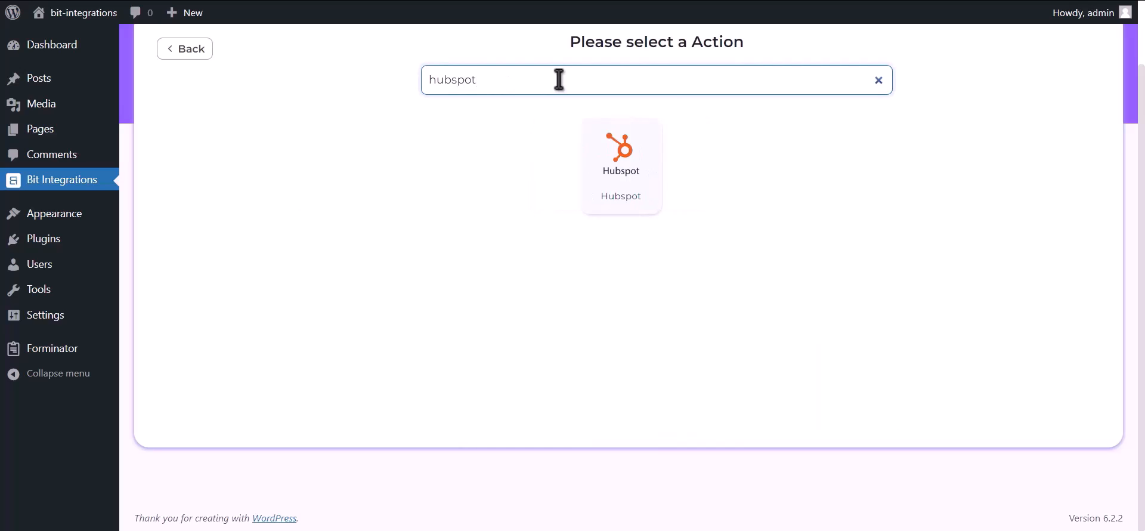
pyautogui.click(626, 179)
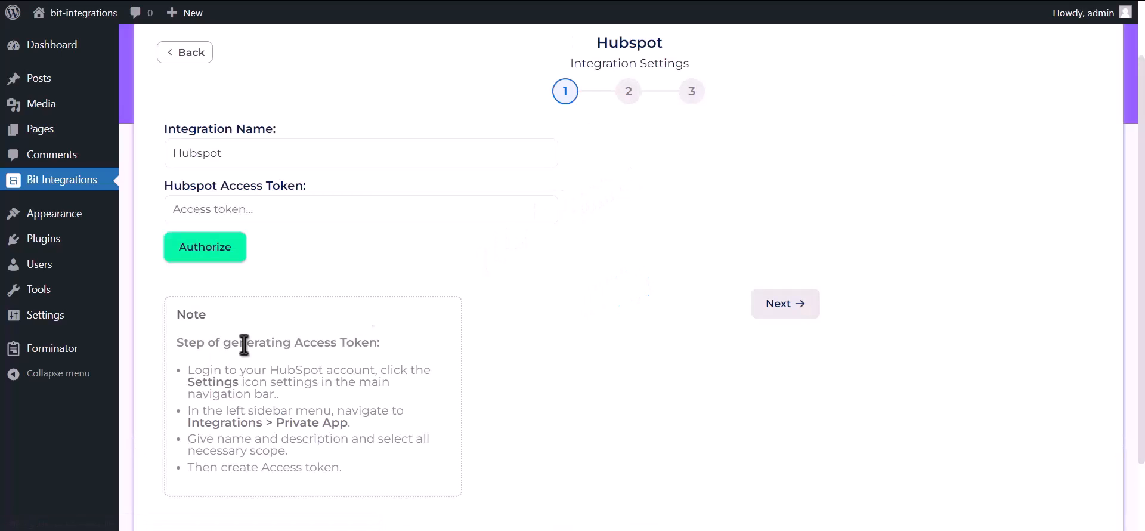
# Step: Select and read the access-token instructions in the HubSpot settings step
pyautogui.moveTo(175, 343); pyautogui.dragTo(385, 494)
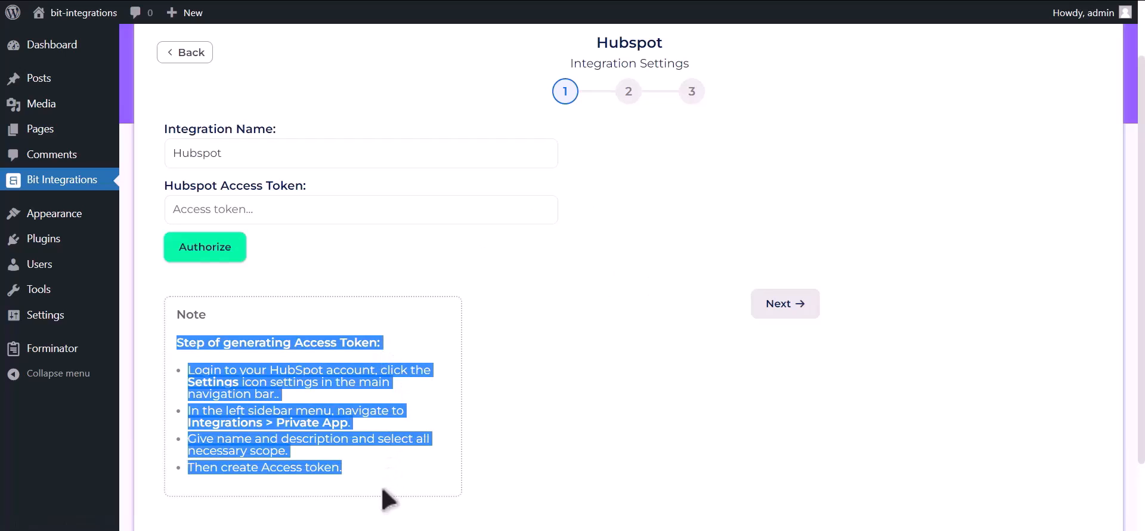
pyautogui.click(393, 352)
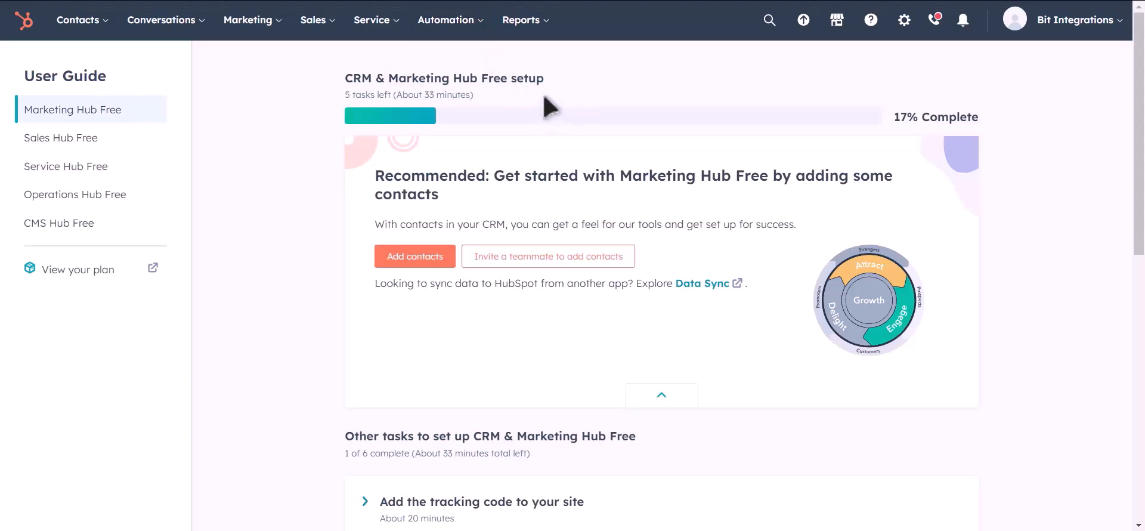
# Step: In HubSpot settings, go to Integrations > Private Apps and start creating a private app
pyautogui.click(904, 22)
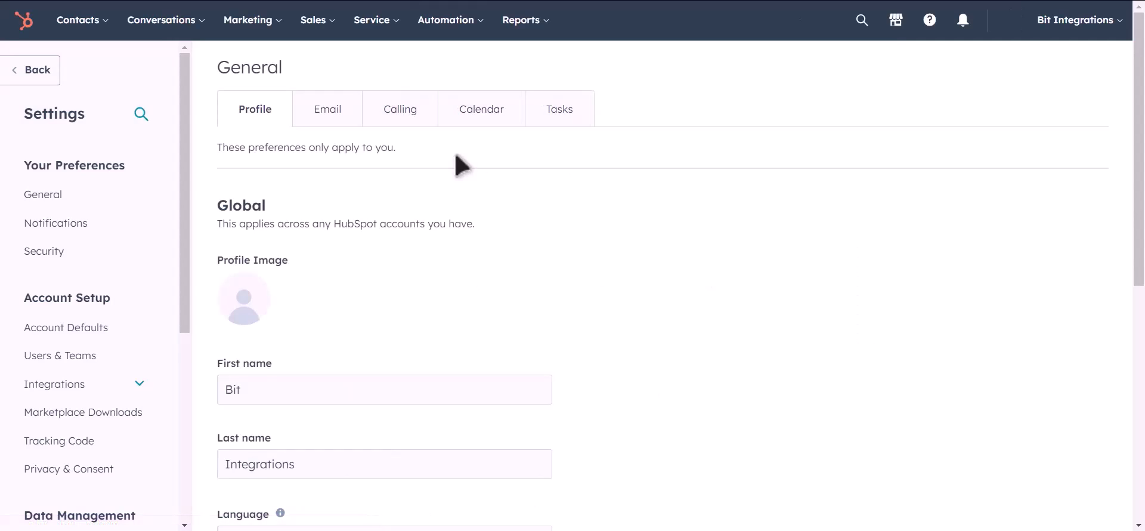
pyautogui.click(83, 388)
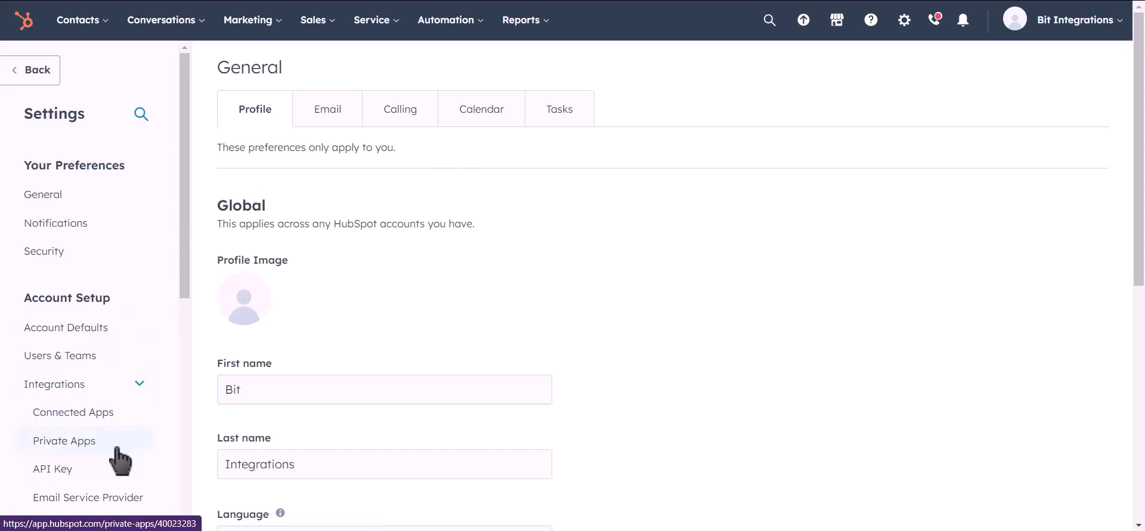
pyautogui.click(118, 449)
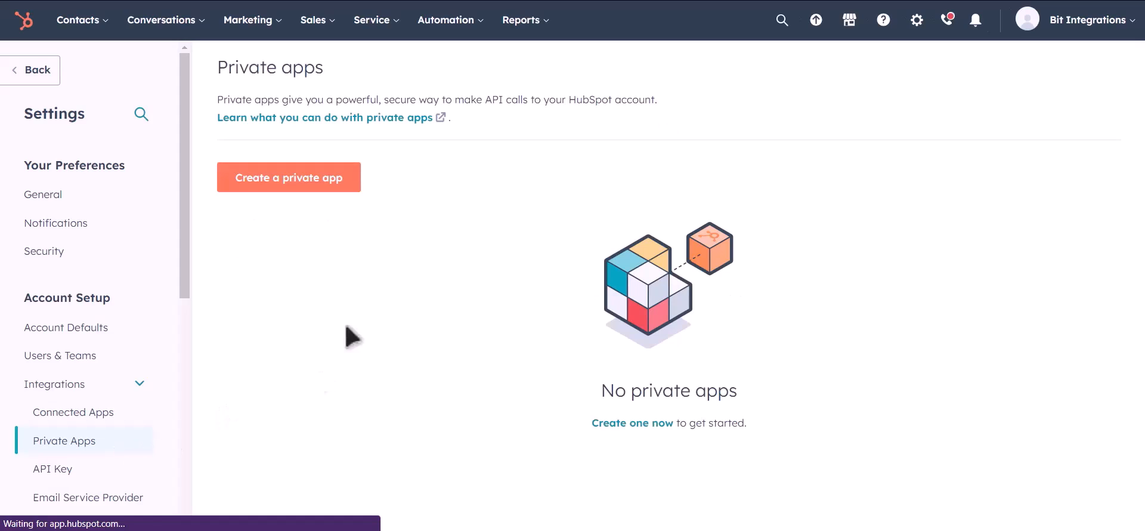
pyautogui.click(311, 190)
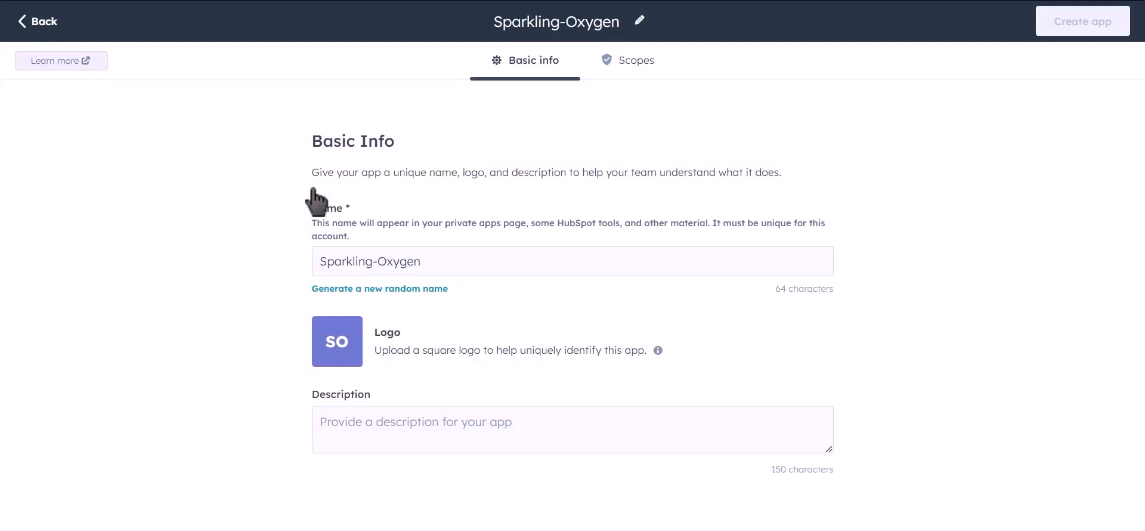
# Step: Rename the private app from Sparkling-Oxygen to 'Bit Integrations' and view its Scopes
pyautogui.moveTo(445, 259); pyautogui.dragTo(307, 271)
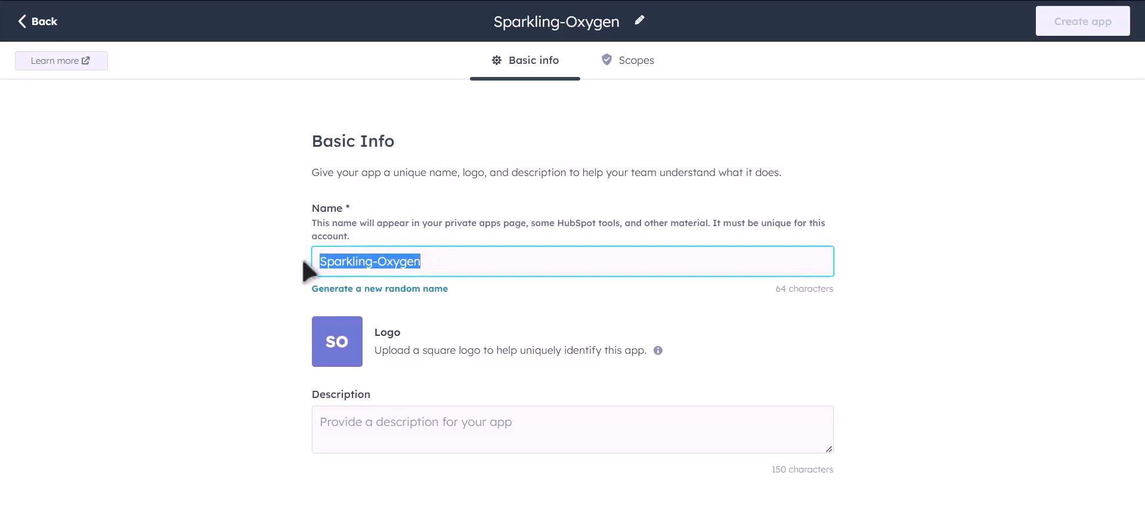
pyautogui.write('Bit')
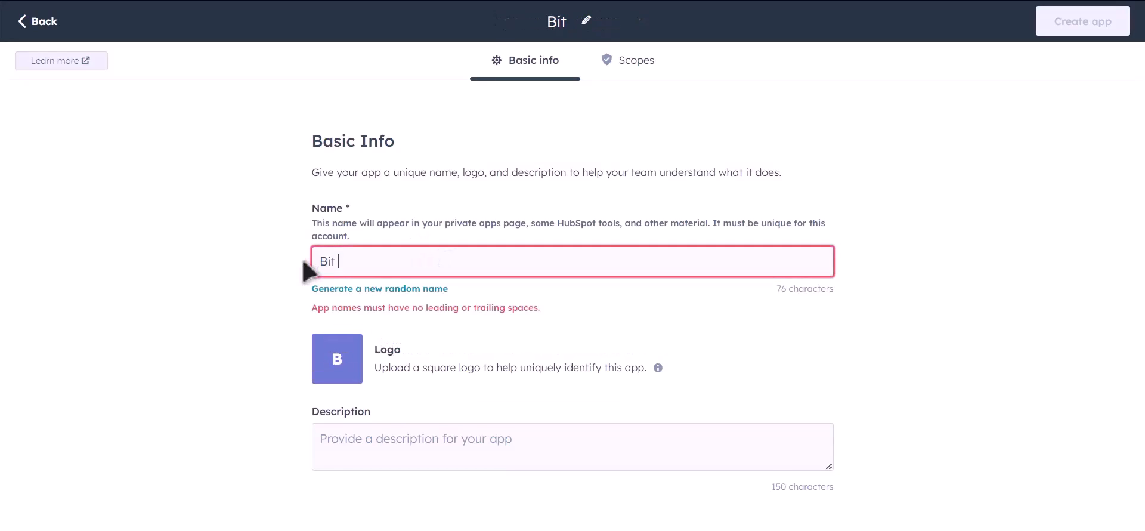
pyautogui.write(' Integrations')
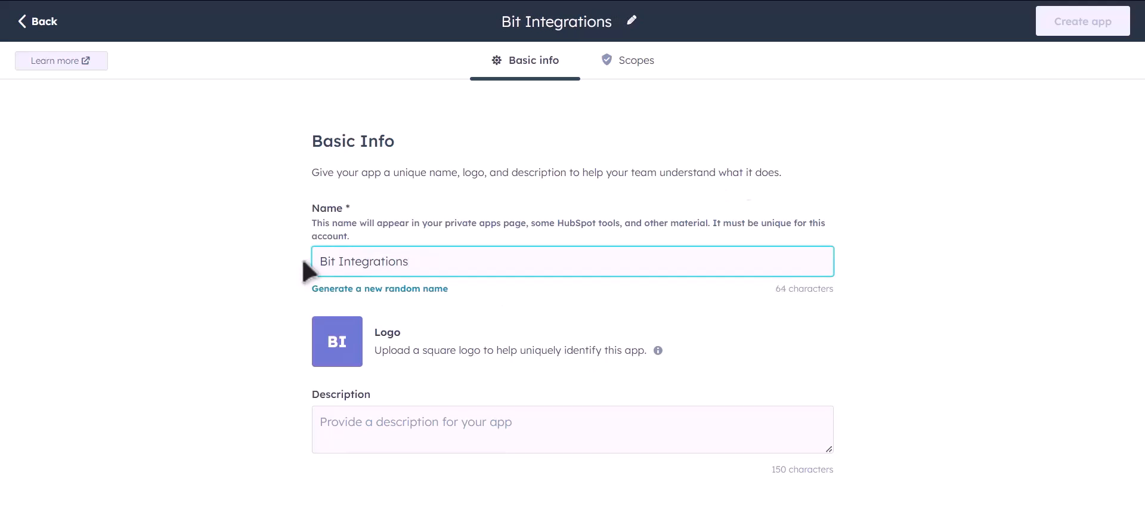
pyautogui.click(637, 66)
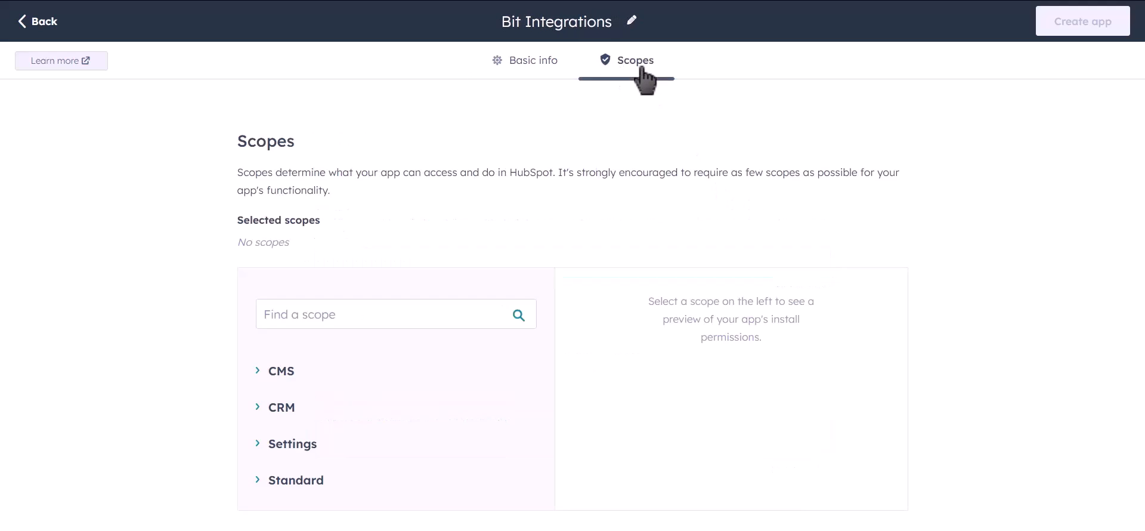
# Step: Grant read access to the CRM lists, objects and schemas scopes (contacts, deals, owners, quotes, etc.)
pyautogui.click(258, 407)
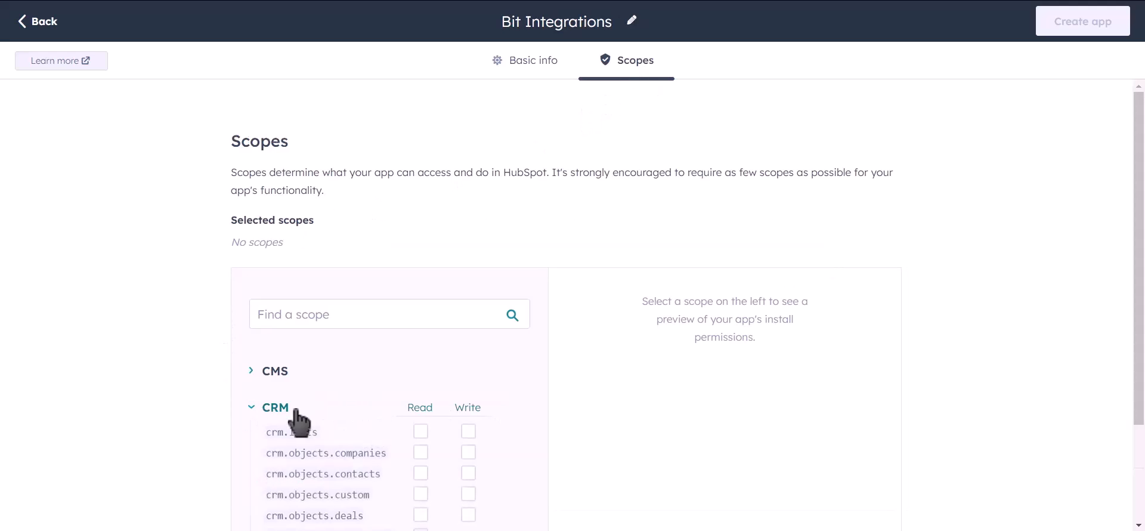
pyautogui.scroll(-4, 507, 358)
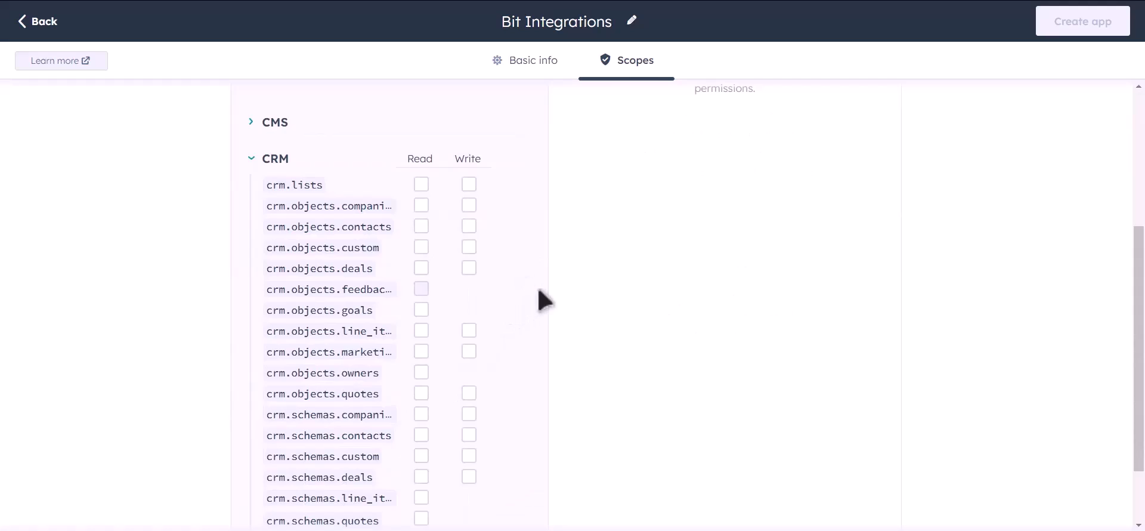
pyautogui.scroll(-2, 540, 289)
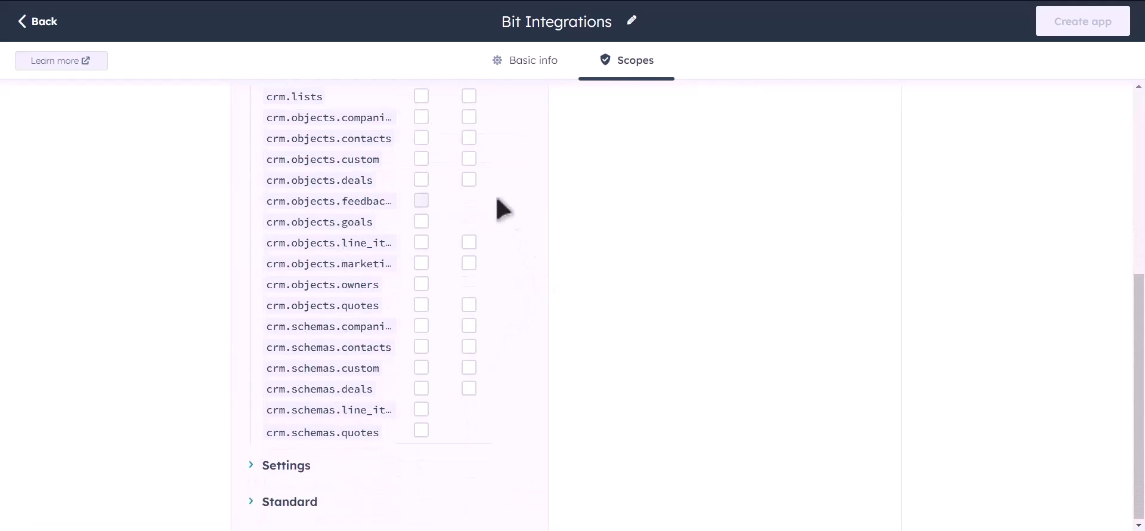
pyautogui.scroll(2, 510, 226)
pyautogui.click(421, 220)
pyautogui.click(421, 241)
pyautogui.click(421, 262)
pyautogui.click(421, 283)
pyautogui.click(421, 304)
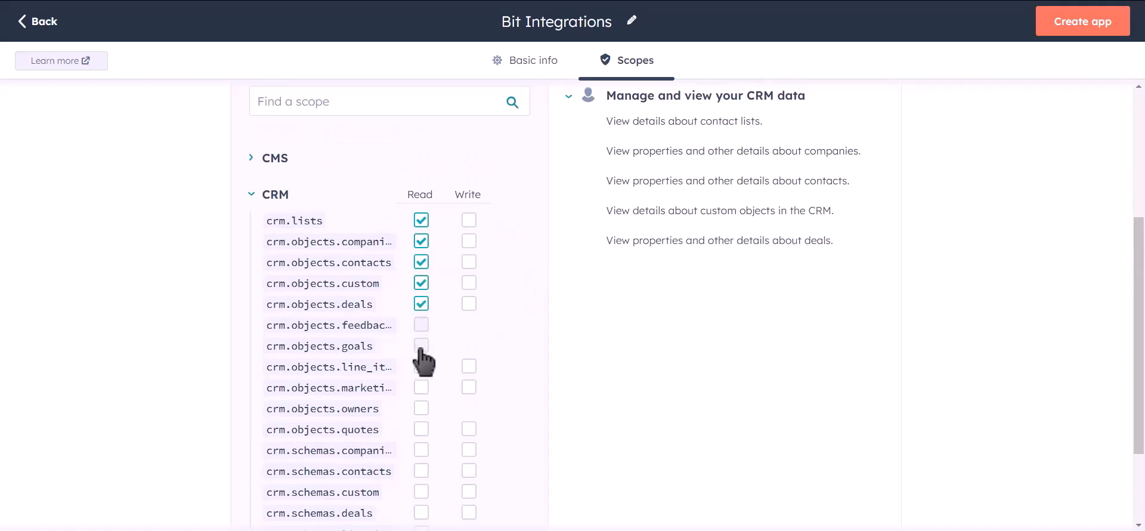
pyautogui.click(421, 346)
pyautogui.click(421, 366)
pyautogui.click(421, 387)
pyautogui.click(421, 408)
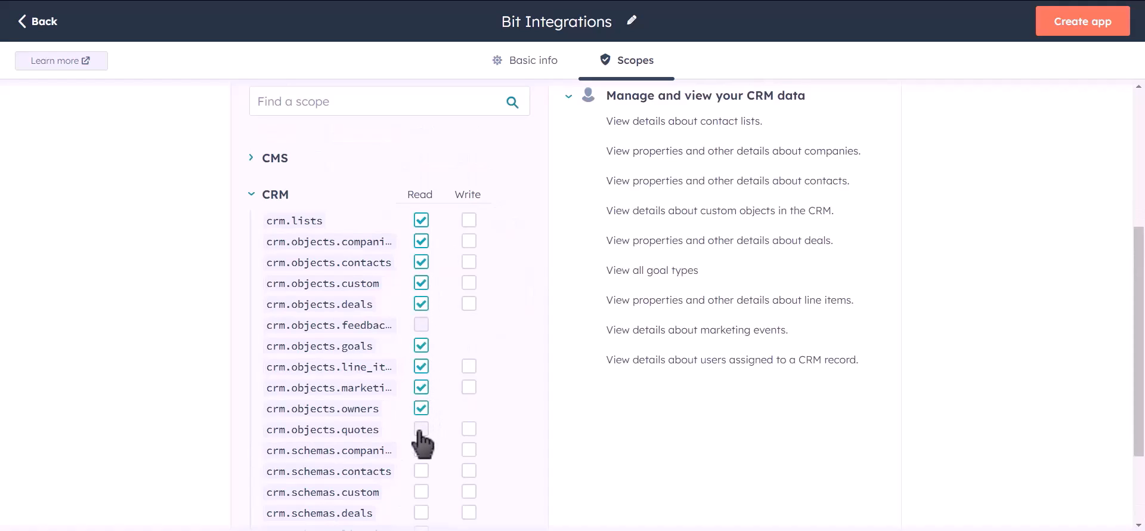
pyautogui.click(421, 429)
pyautogui.click(421, 450)
pyautogui.click(421, 470)
pyautogui.click(421, 492)
pyautogui.click(421, 512)
# Step: Grant write access to the CRM lists, objects and schemas scopes
pyautogui.click(468, 220)
pyautogui.click(468, 241)
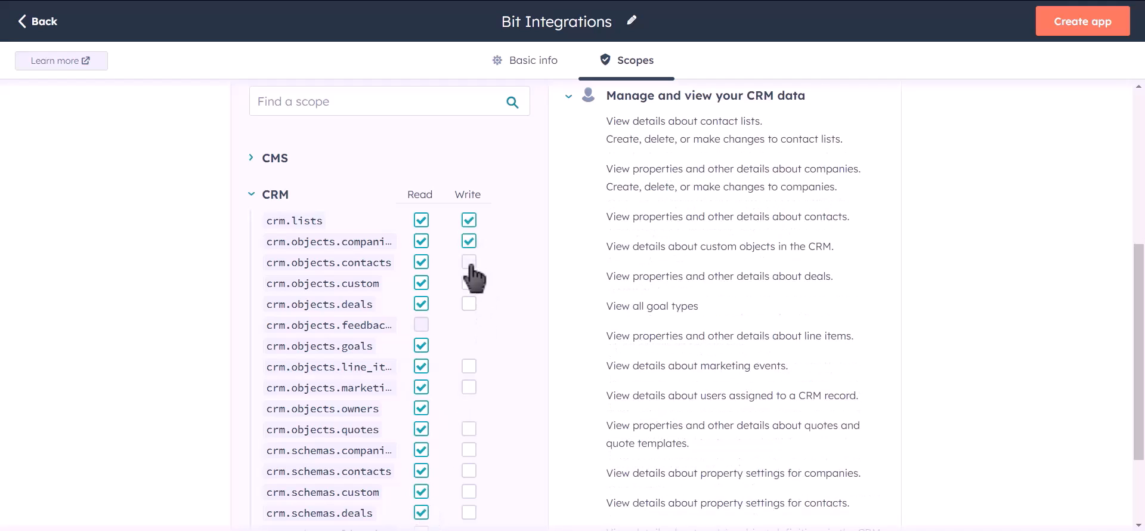
pyautogui.click(469, 262)
pyautogui.click(469, 282)
pyautogui.click(469, 304)
pyautogui.click(469, 366)
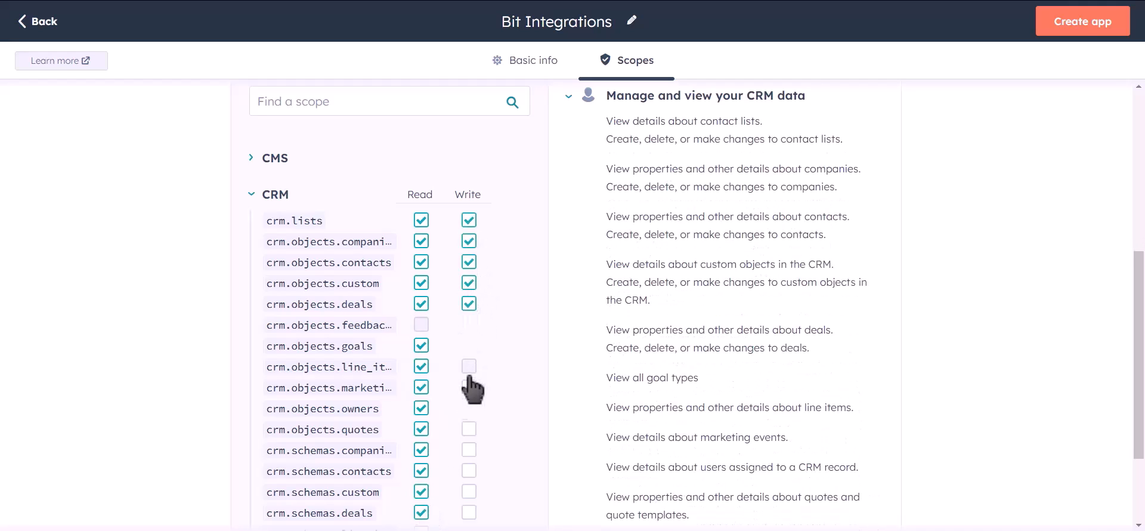
pyautogui.click(468, 386)
pyautogui.click(469, 428)
pyautogui.click(469, 450)
pyautogui.click(469, 470)
pyautogui.click(469, 492)
pyautogui.click(469, 512)
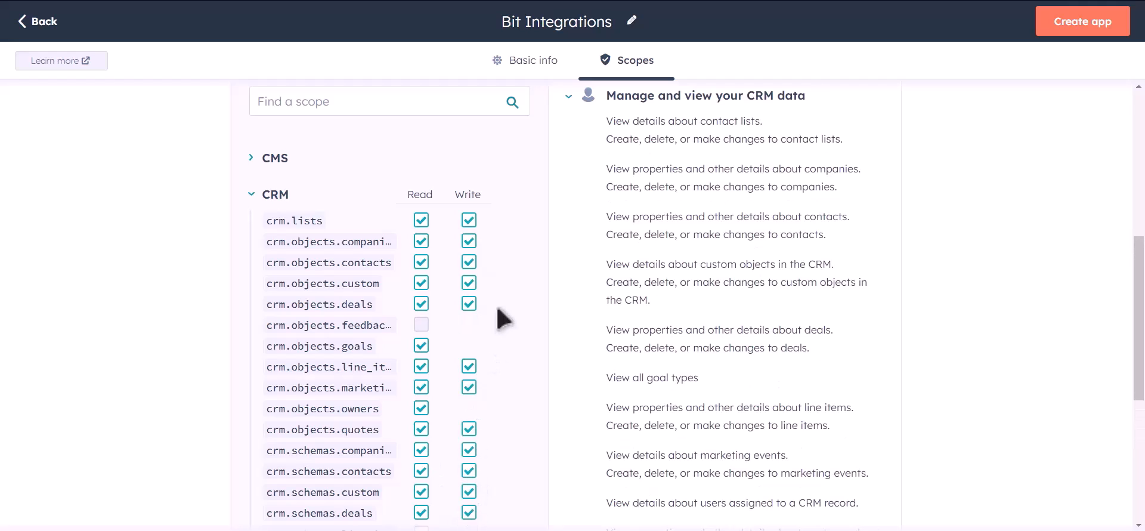
# Step: Also grant read access to the line item and quote schemas
pyautogui.scroll(-2, 500, 316)
pyautogui.click(421, 409)
pyautogui.click(421, 431)
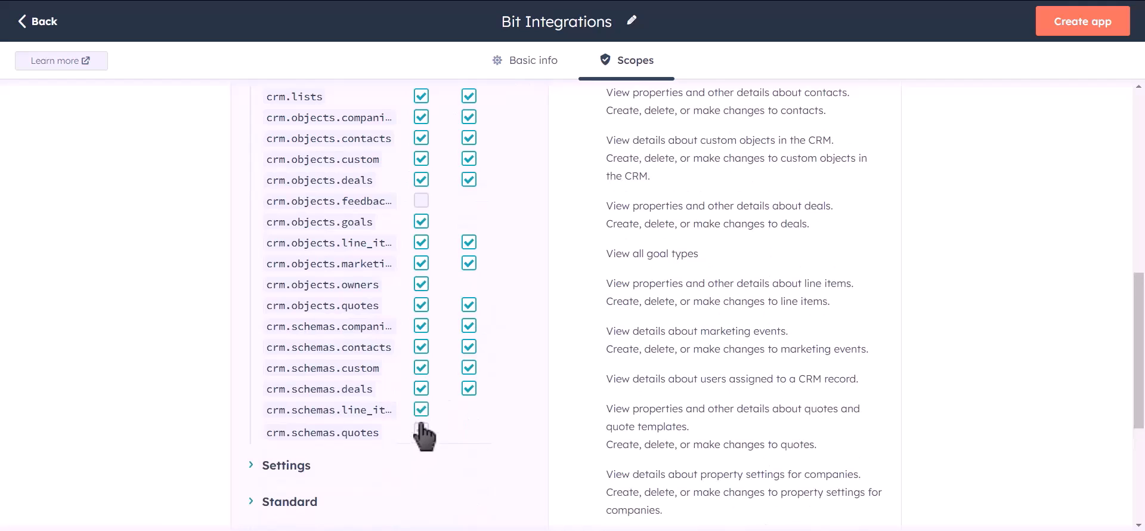
pyautogui.scroll(6, 537, 322)
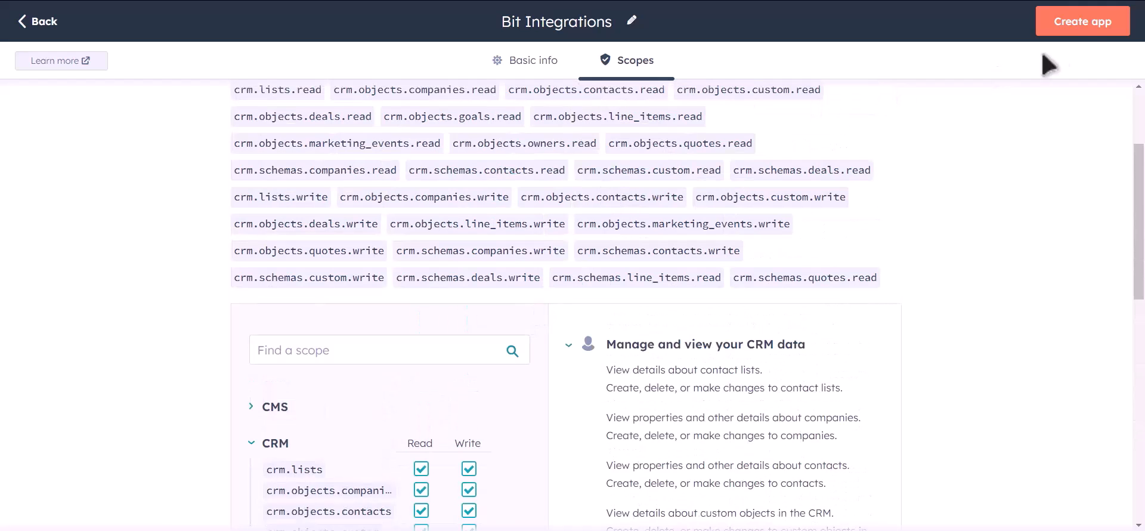
# Step: Create the Bit Integrations private app, then reveal and copy its access token
pyautogui.click(1085, 30)
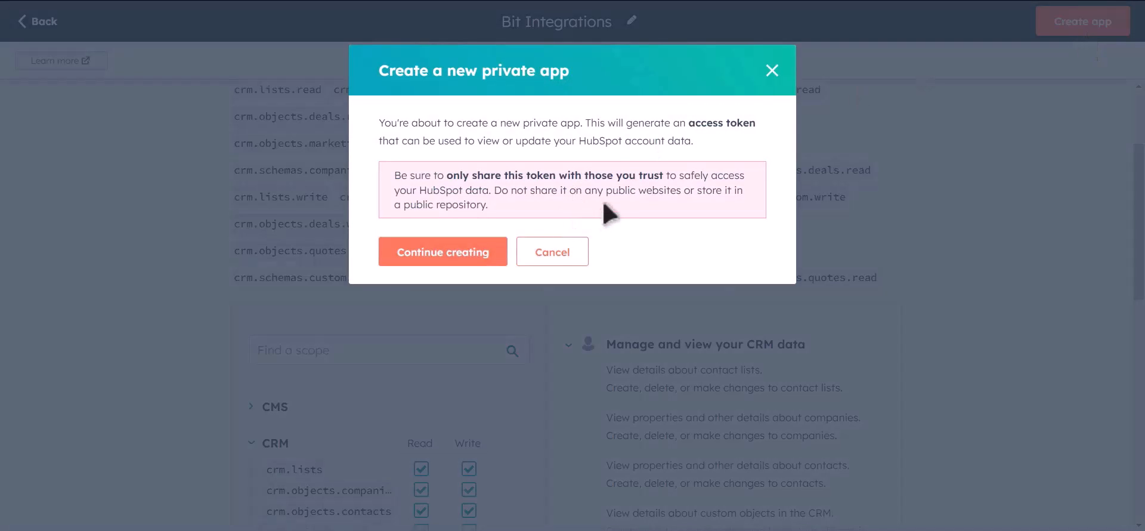
pyautogui.click(468, 263)
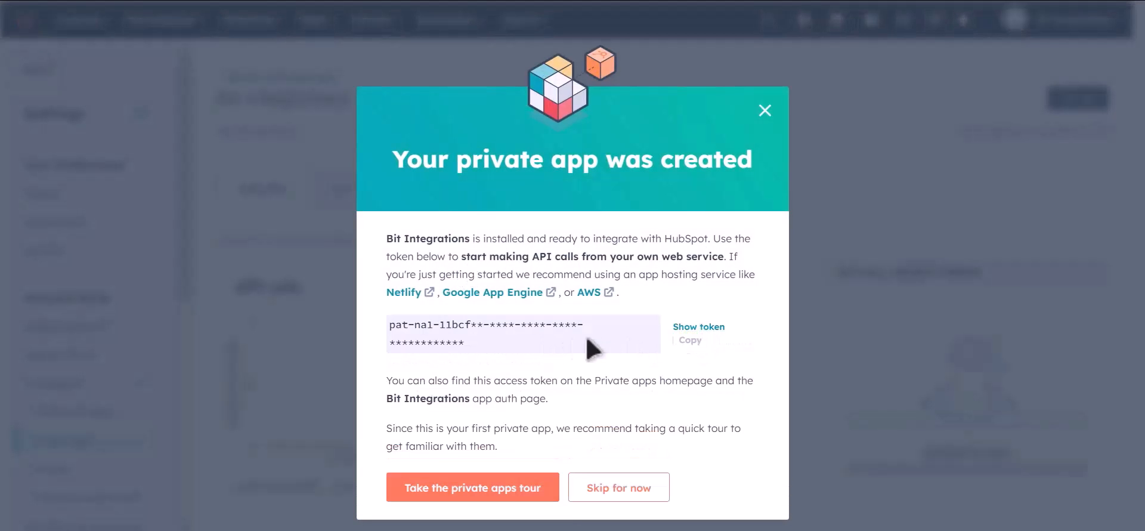
pyautogui.click(679, 329)
pyautogui.click(695, 342)
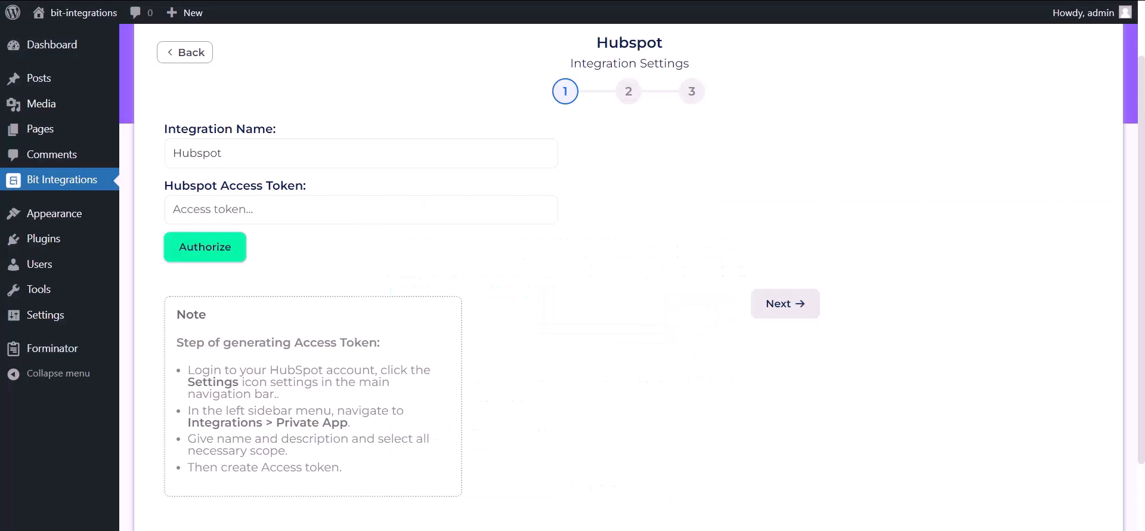
# Step: Paste the access token into the Hubspot Access Token field, authorize, and continue
pyautogui.click(290, 218)
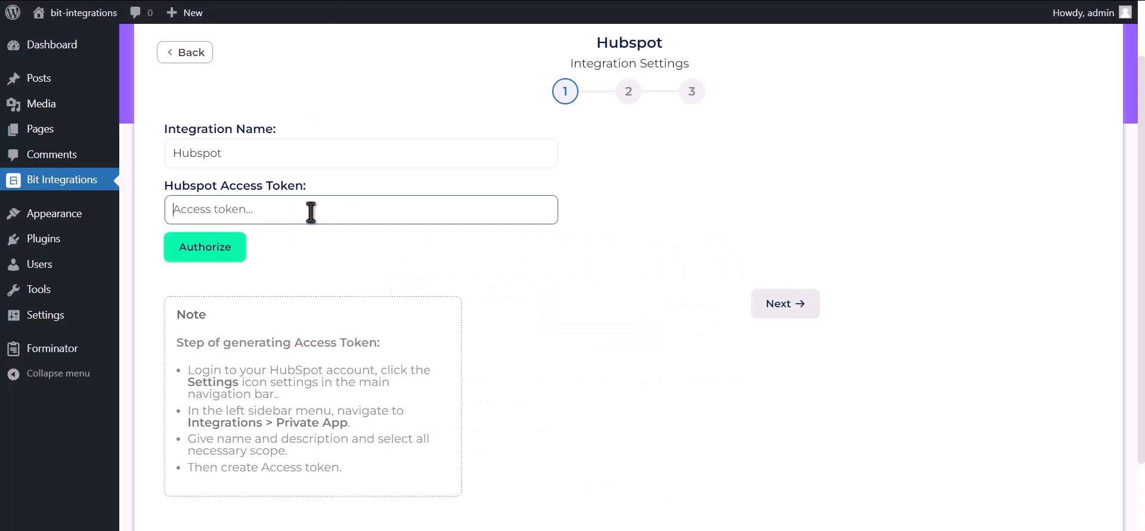
pyautogui.hotkey('ctrl', 'v')
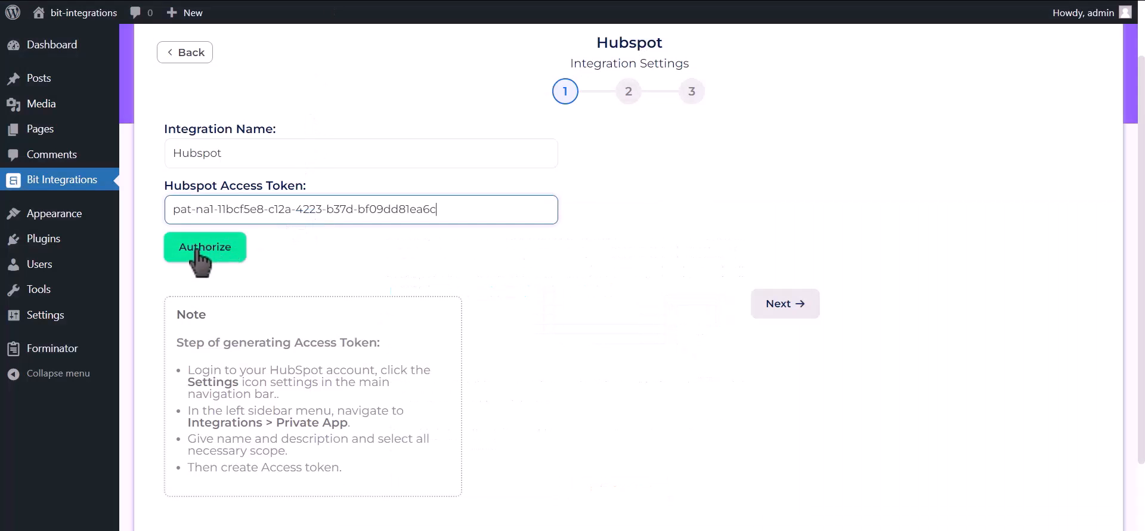
pyautogui.click(225, 256)
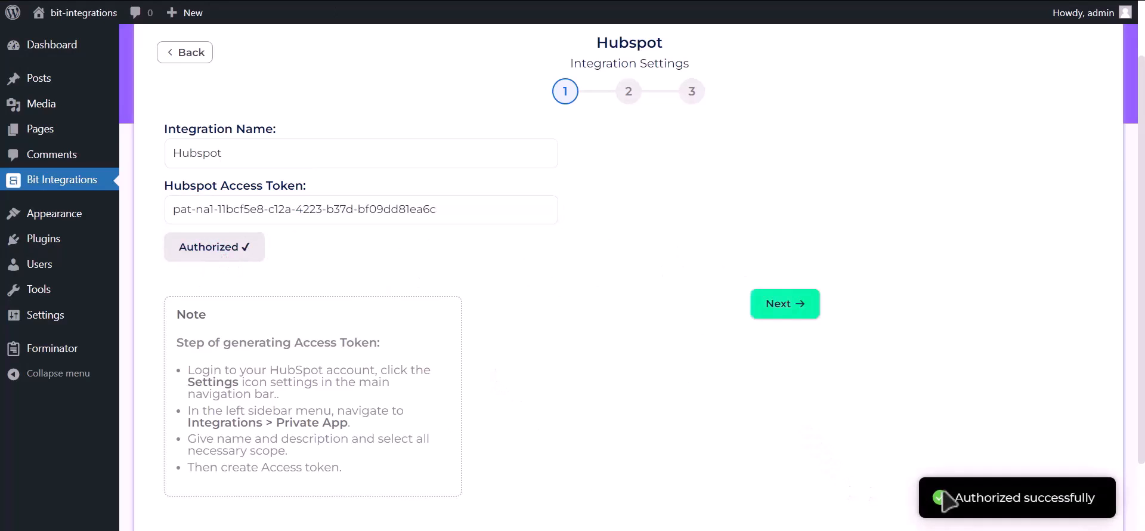
pyautogui.moveTo(952, 498); pyautogui.dragTo(1106, 503)
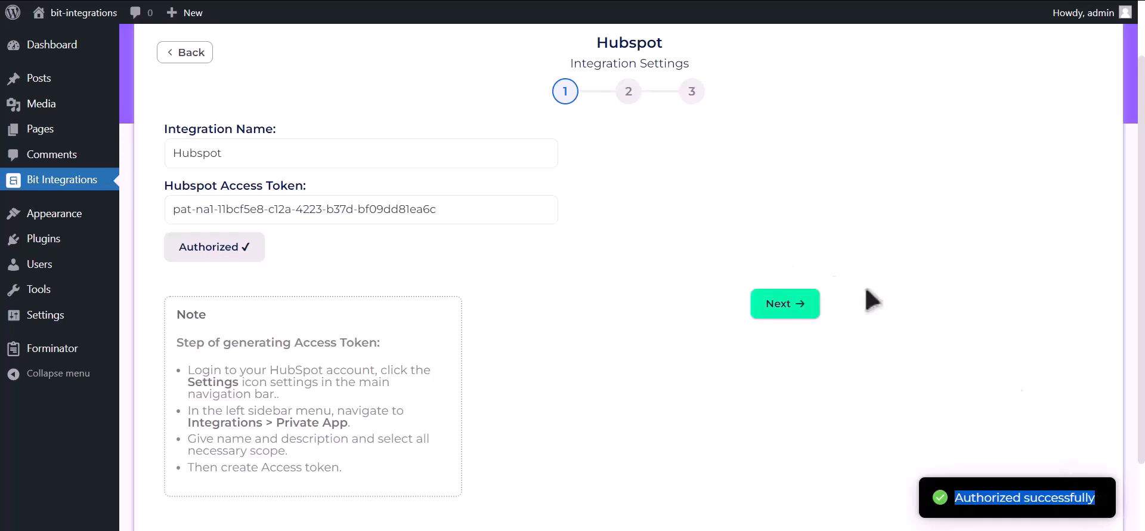
pyautogui.click(795, 310)
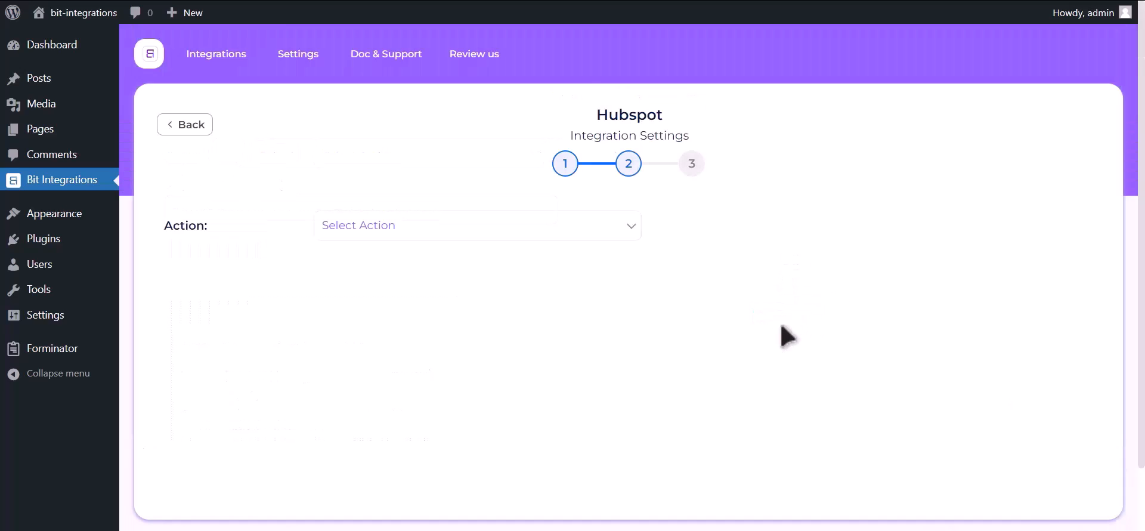
# Step: Choose the Create Contact action; map Email Address-1 to Email and Name-1 to First Name
pyautogui.click(574, 230)
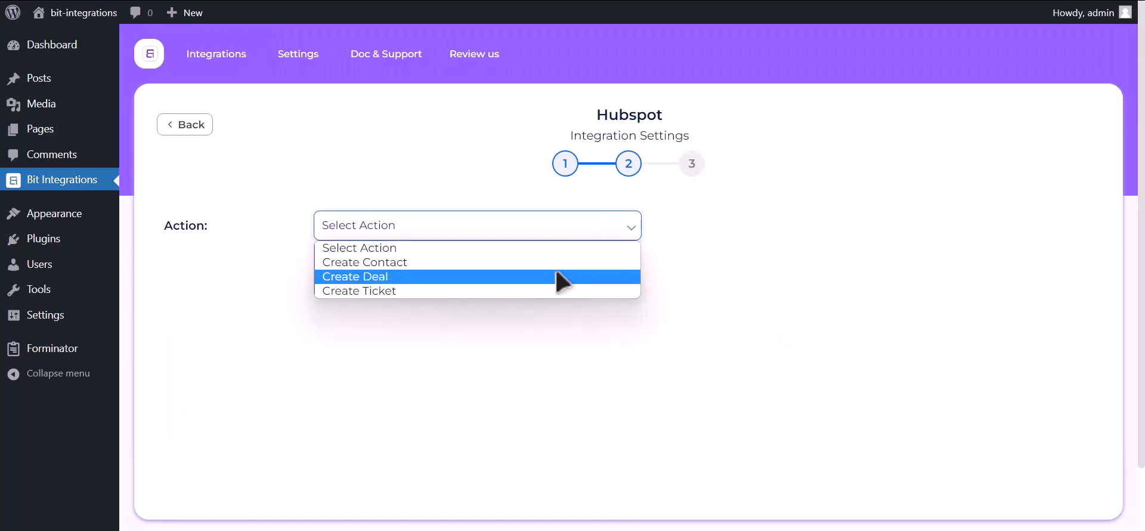
pyautogui.click(536, 262)
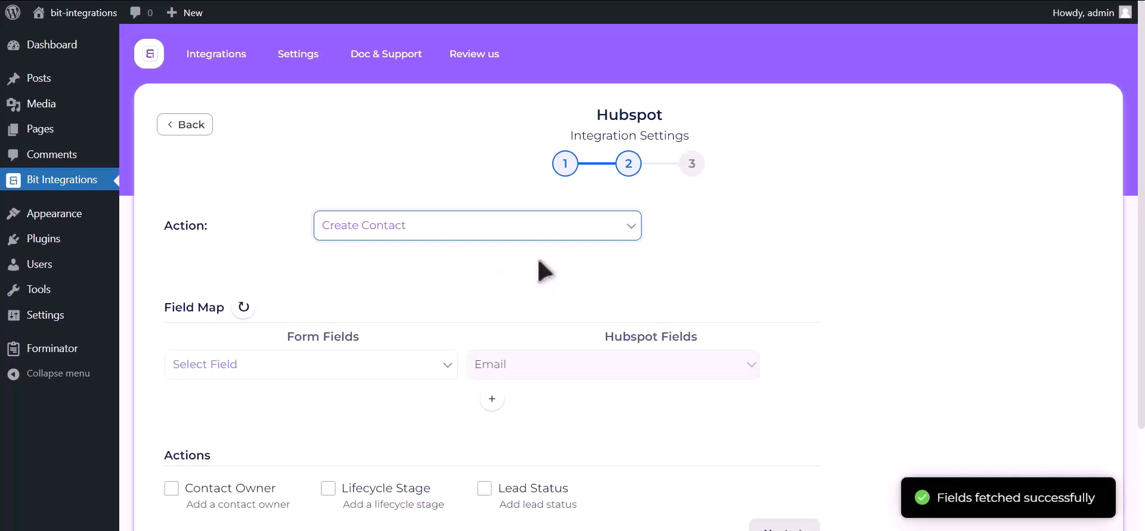
pyautogui.click(246, 367)
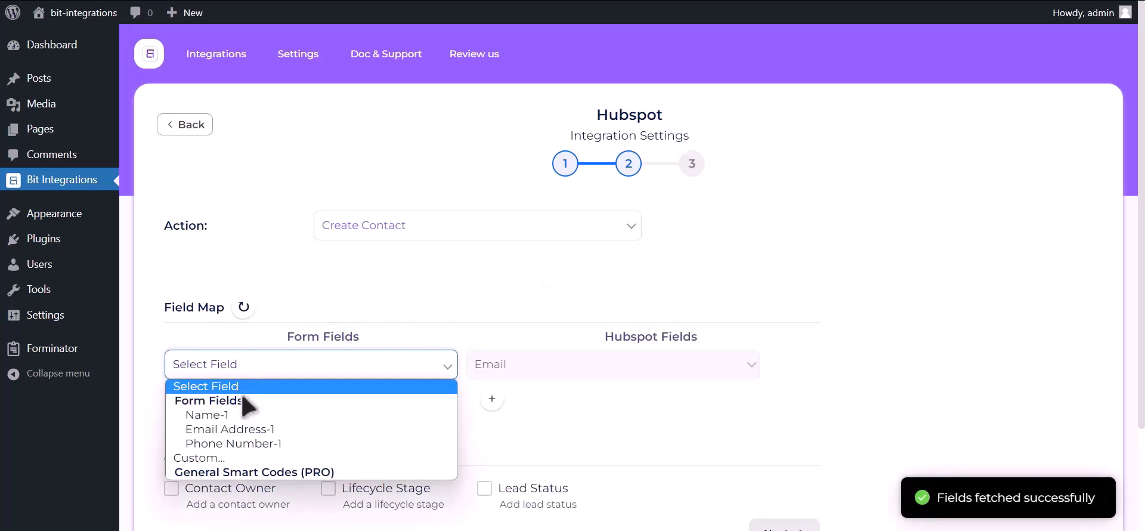
pyautogui.click(242, 429)
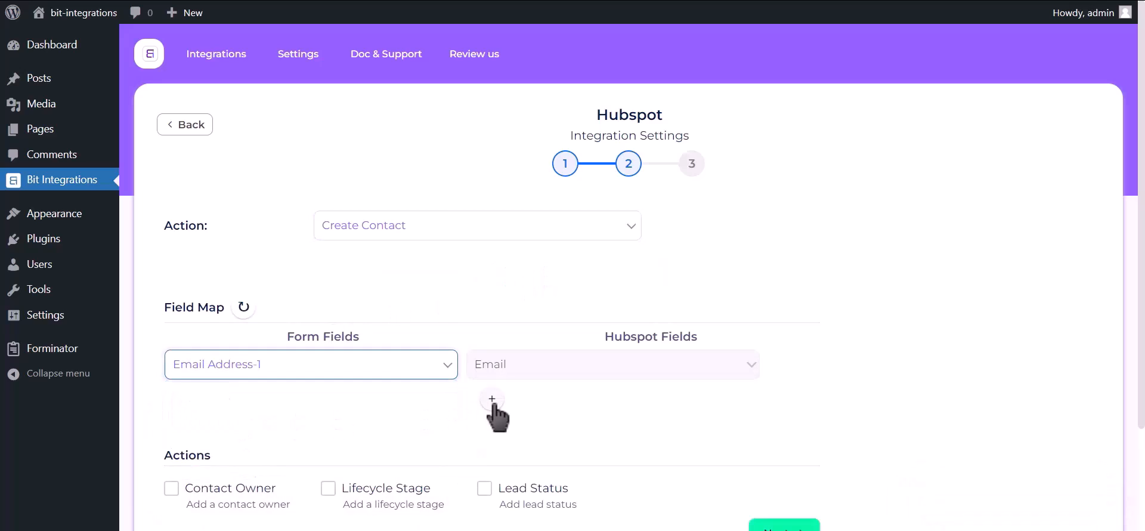
pyautogui.click(491, 399)
pyautogui.click(303, 411)
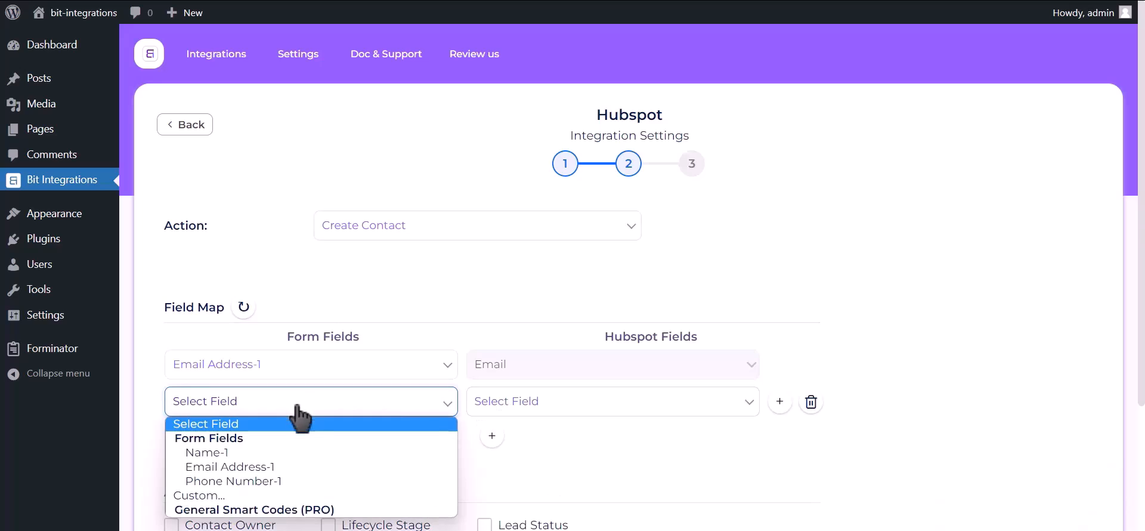
pyautogui.click(280, 450)
pyautogui.click(598, 405)
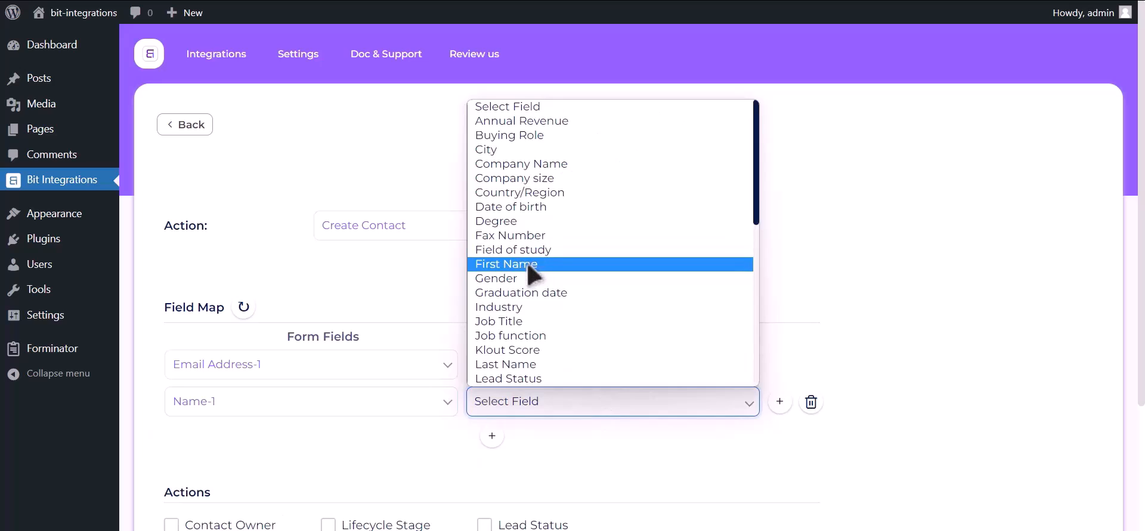
pyautogui.click(504, 264)
# Step: Map Phone Number-1 to Phone Number, then finish and save the integration
pyautogui.click(492, 437)
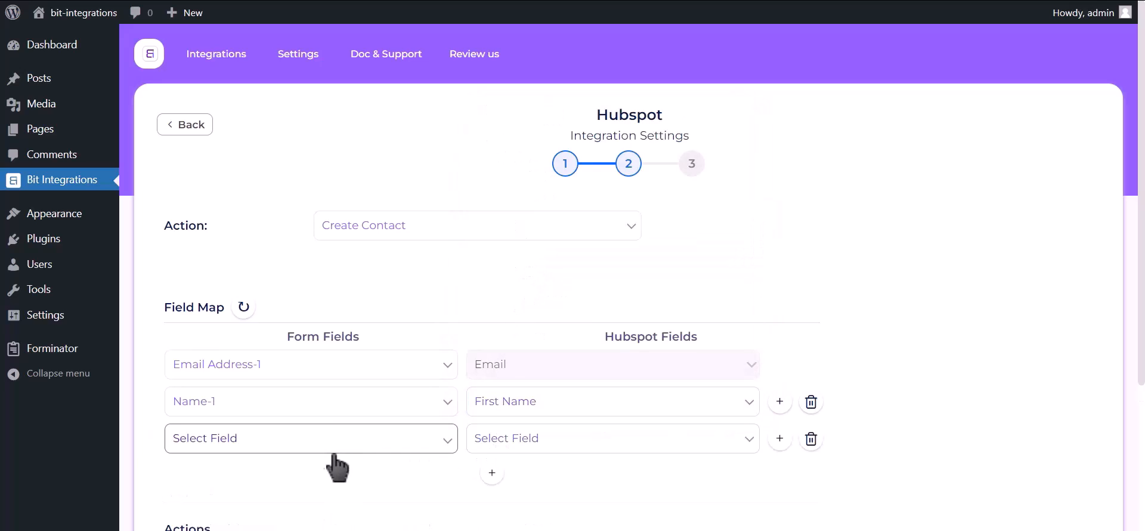
pyautogui.click(299, 442)
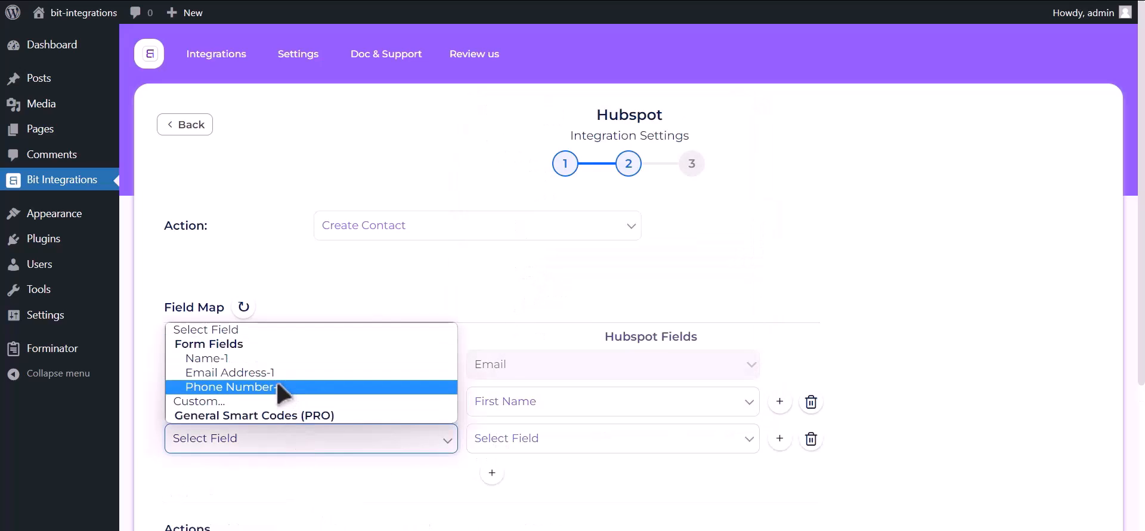
pyautogui.click(298, 386)
pyautogui.click(550, 452)
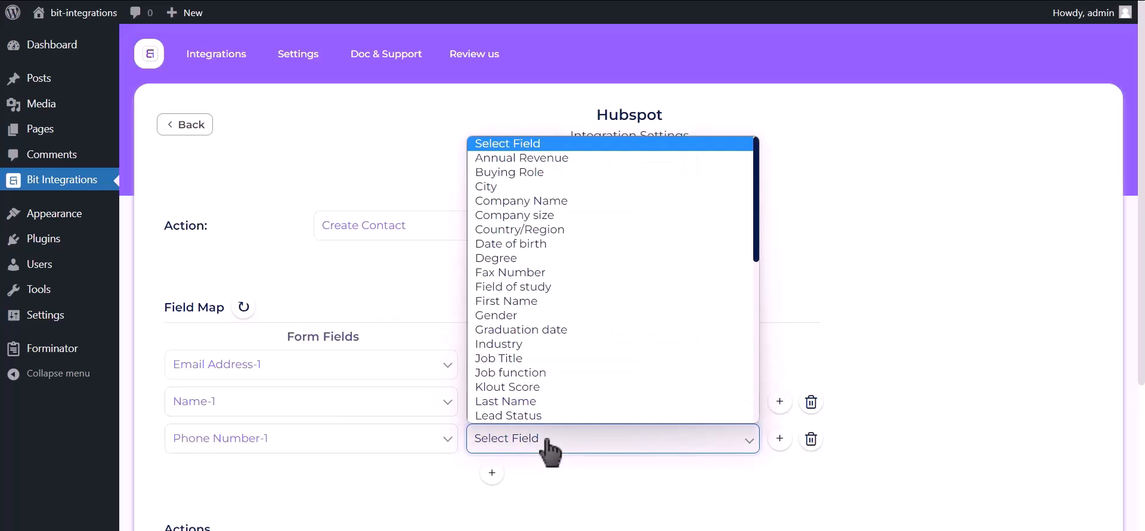
pyautogui.press('p')
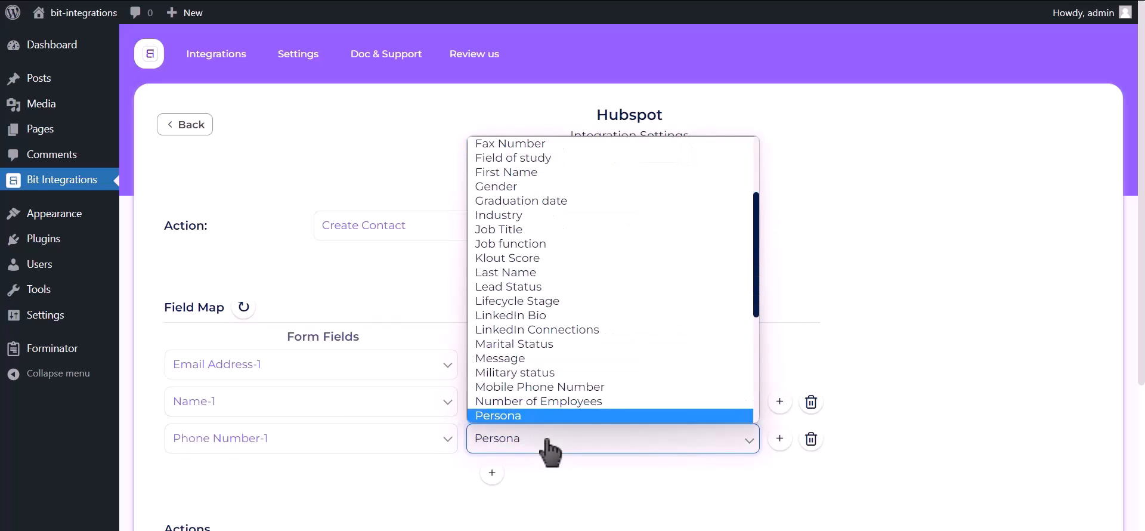
pyautogui.press('Down')
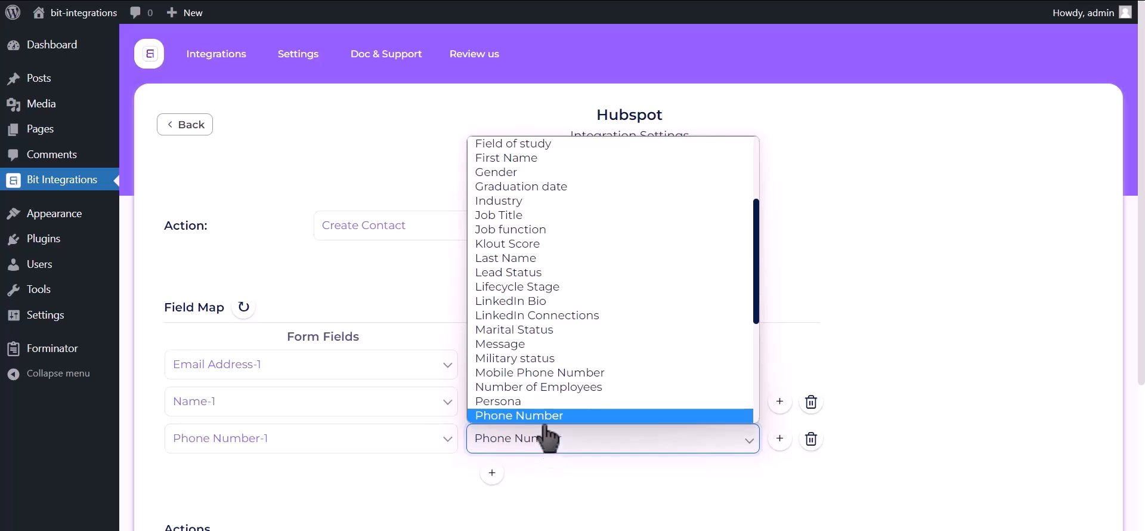
pyautogui.press('Return')
pyautogui.scroll(-3, 930, 173)
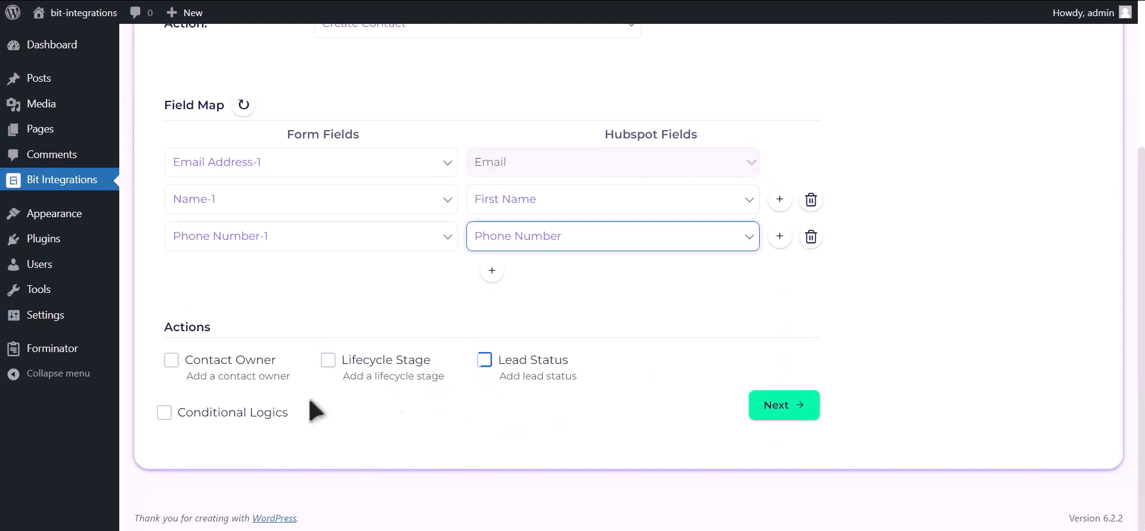
pyautogui.click(788, 411)
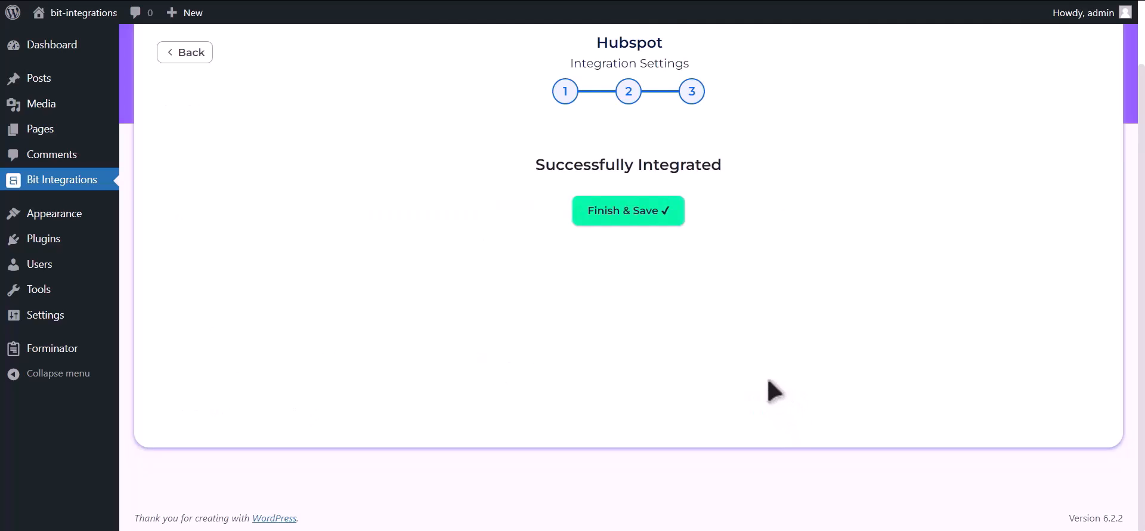
pyautogui.click(639, 213)
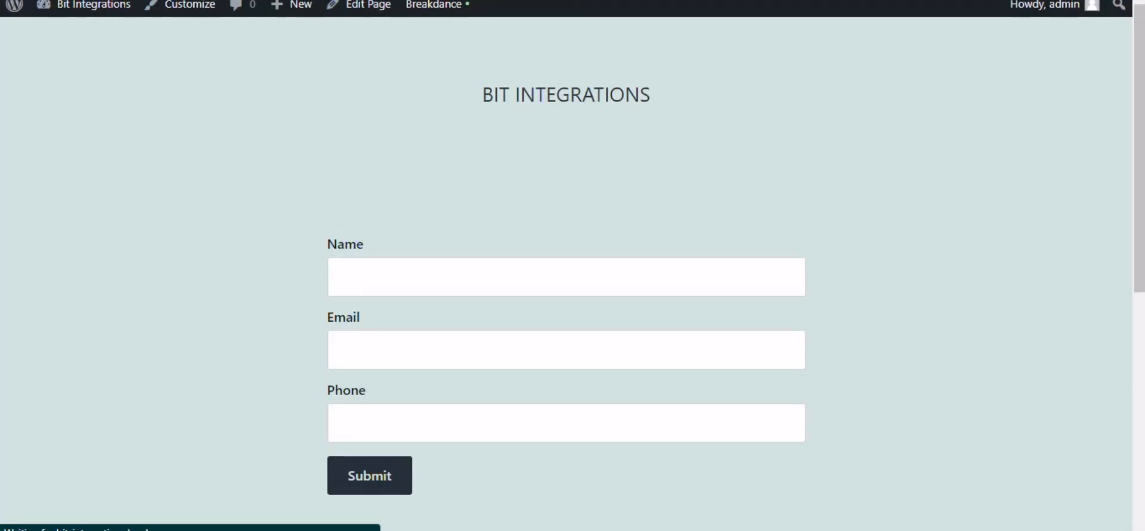
# Step: Enter a test name, email address and phone number in the Breakdance form fields
pyautogui.click(402, 285)
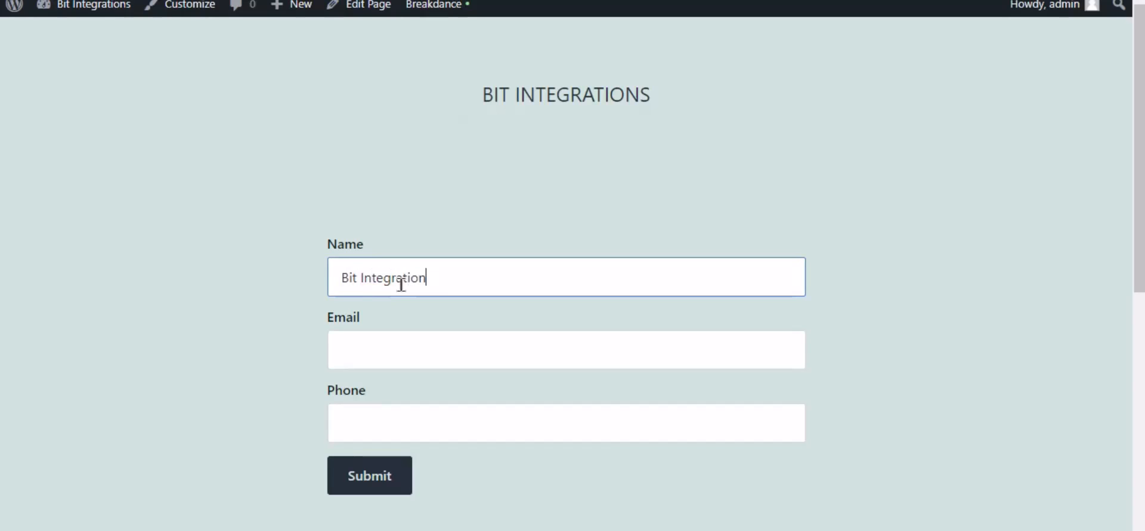
pyautogui.press('Tab')
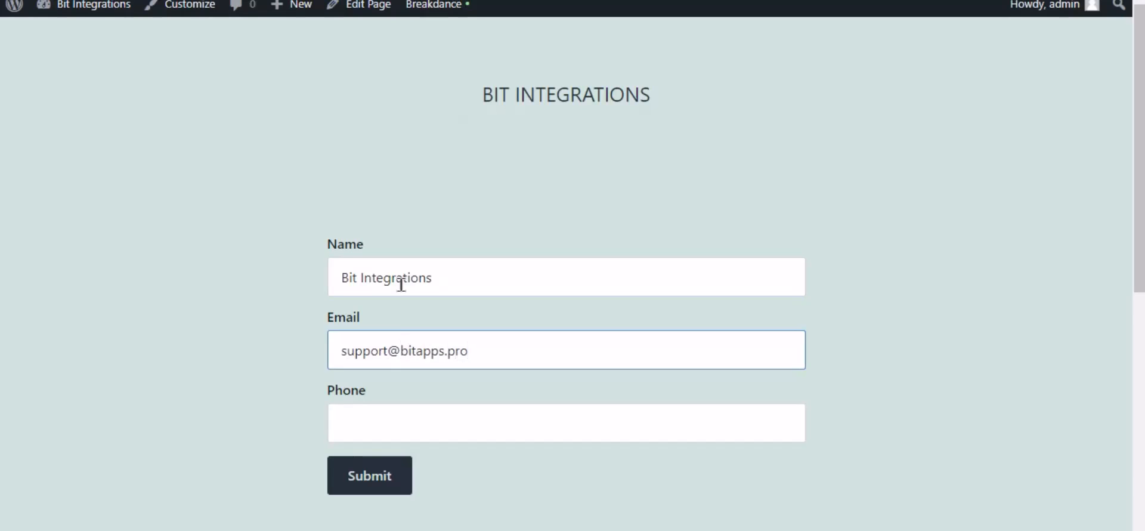
pyautogui.press('Tab')
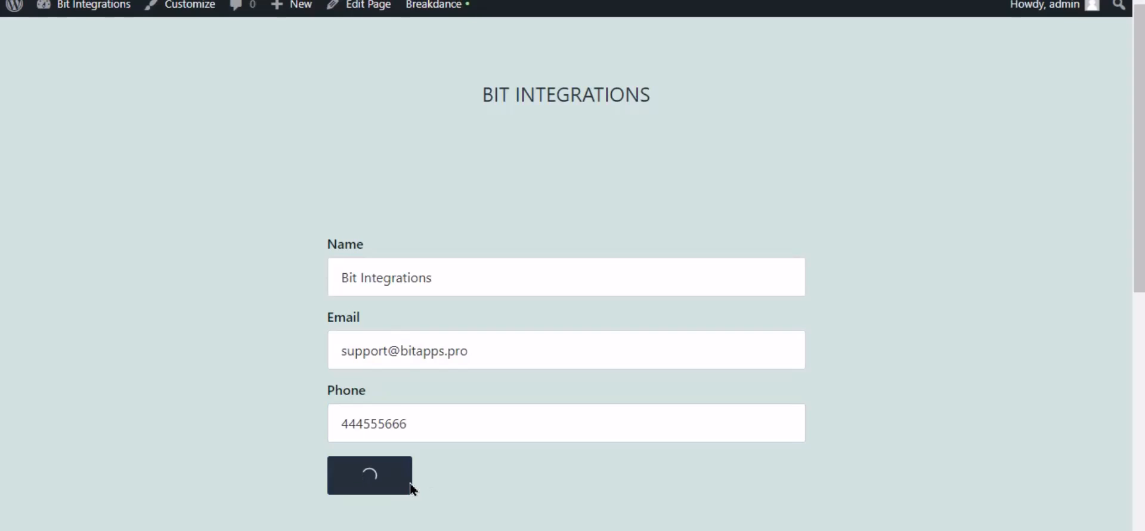
pyautogui.scroll(-3, 497, 403)
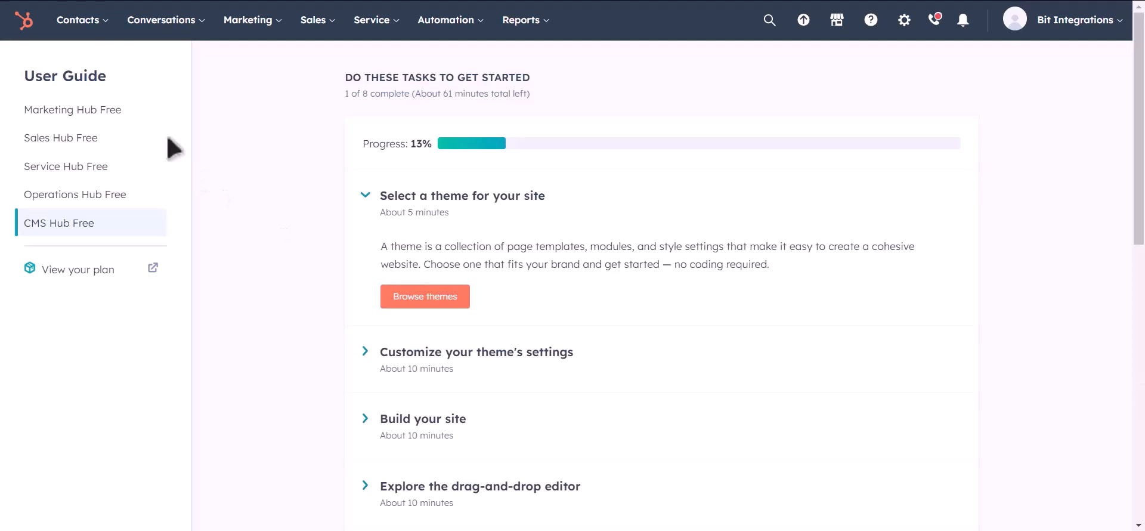
# Step: Go to HubSpot's Contacts list and preview the newly created test contact
pyautogui.moveTo(96, 21)
pyautogui.click(89, 68)
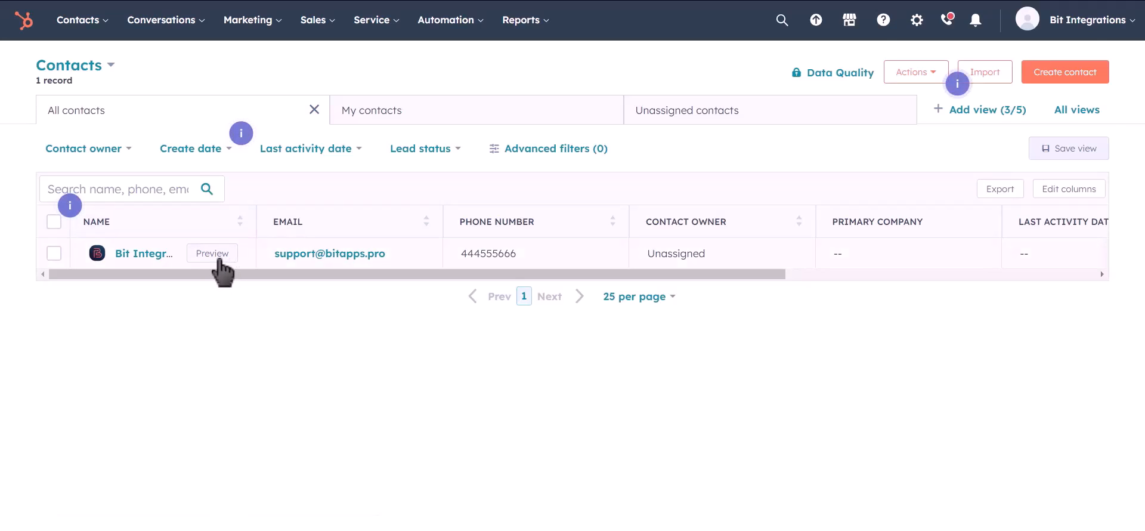
pyautogui.click(218, 260)
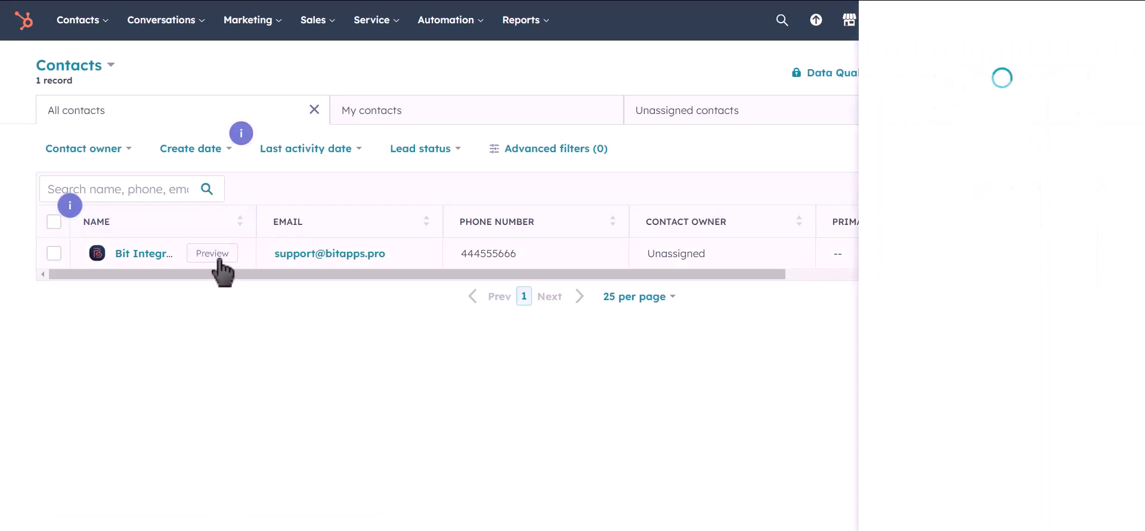